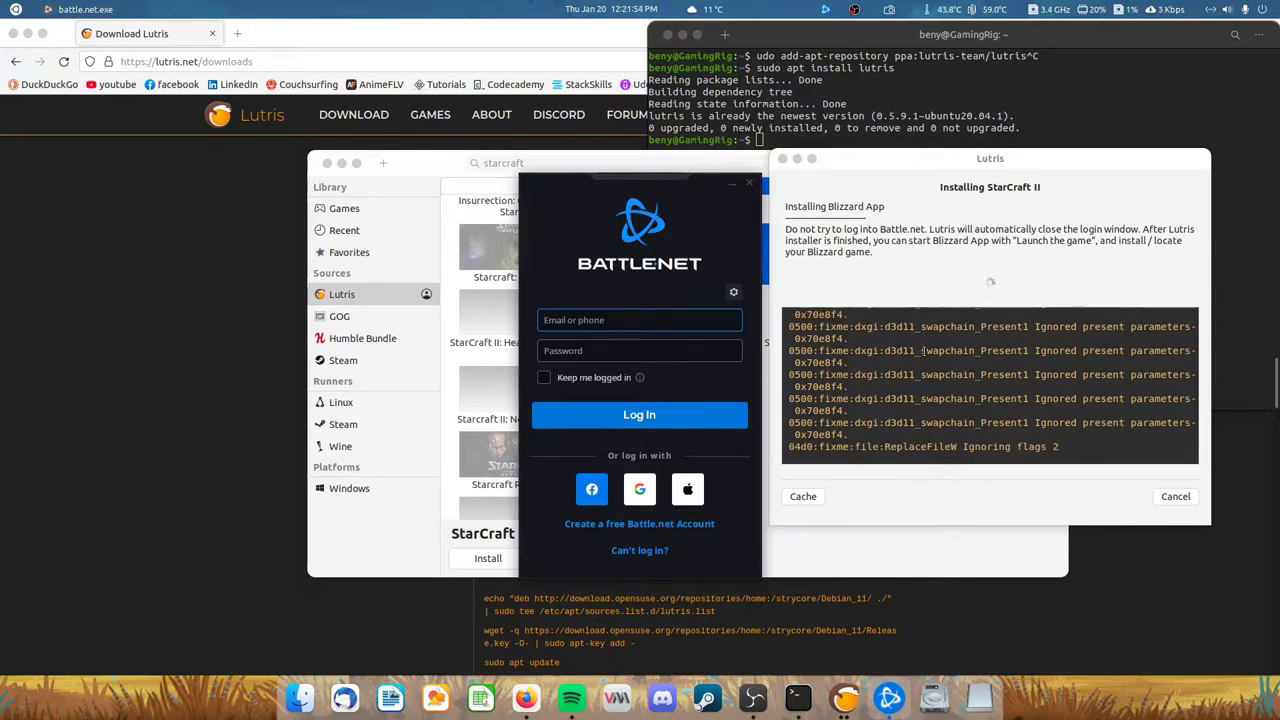
click(855, 10)
click(868, 117)
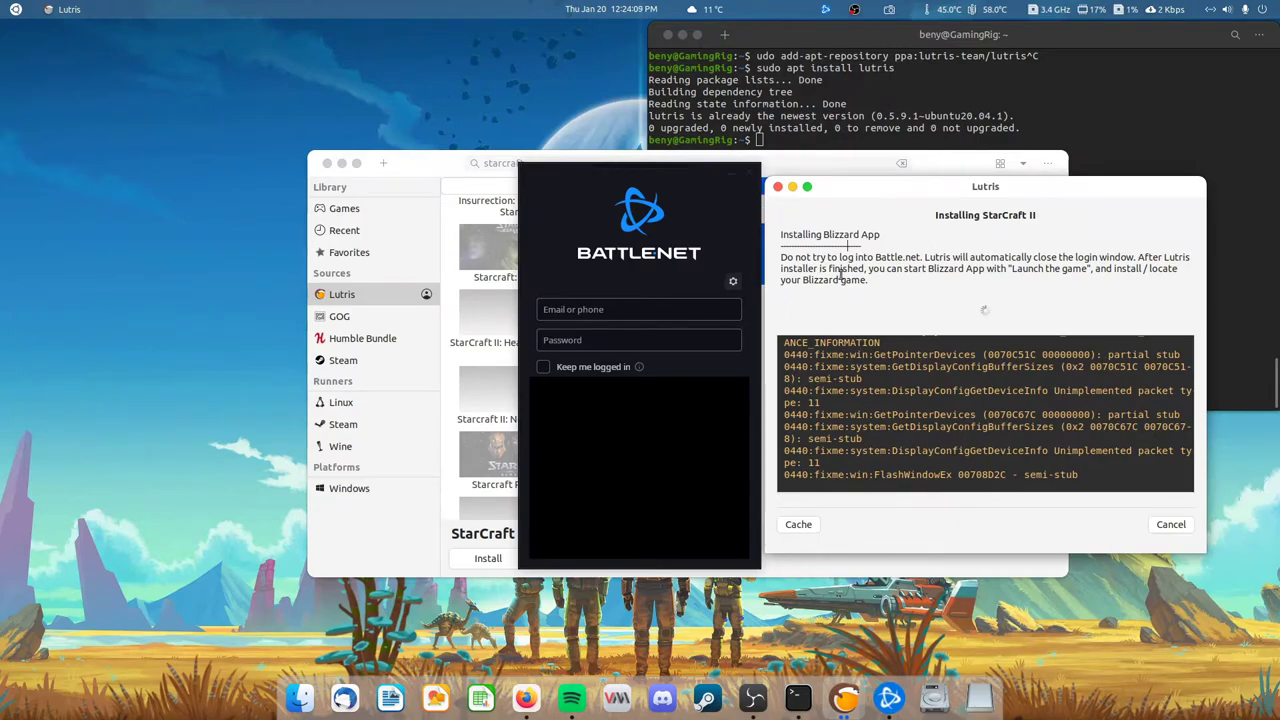
Step: Close the Battle.net login window opened by the StarCraft II installer without logging in
click(747, 178)
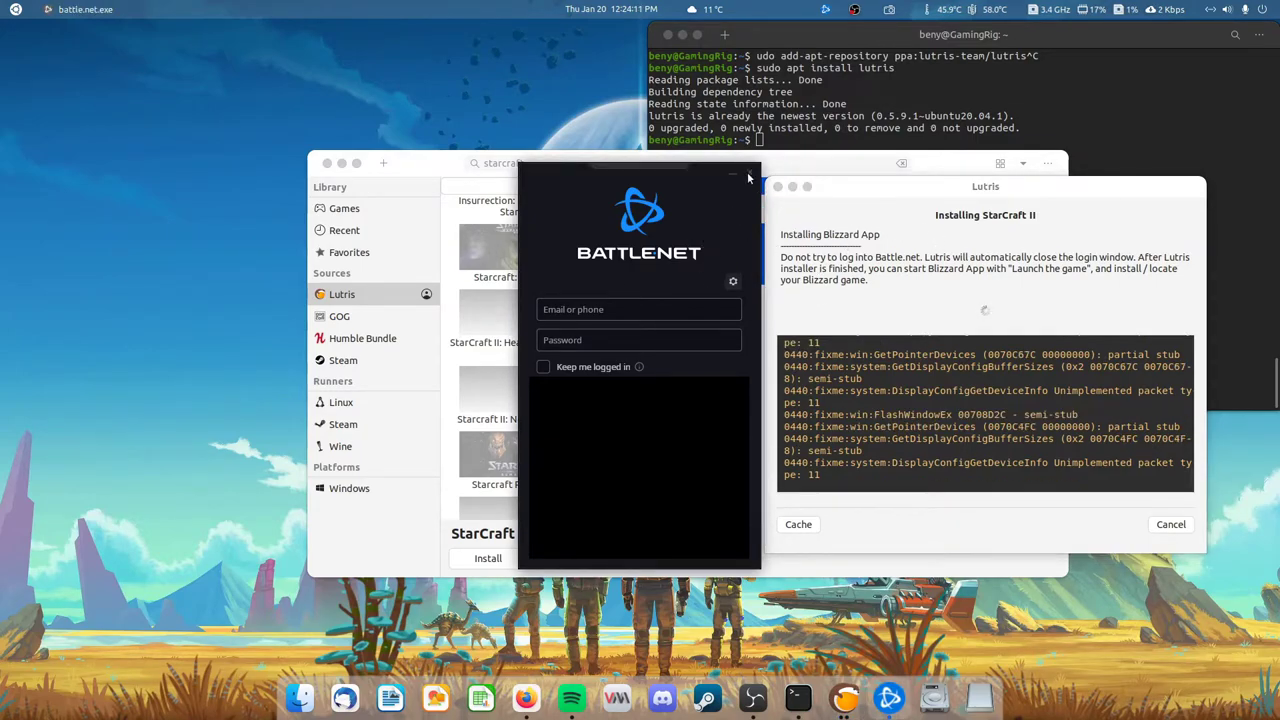
click(748, 178)
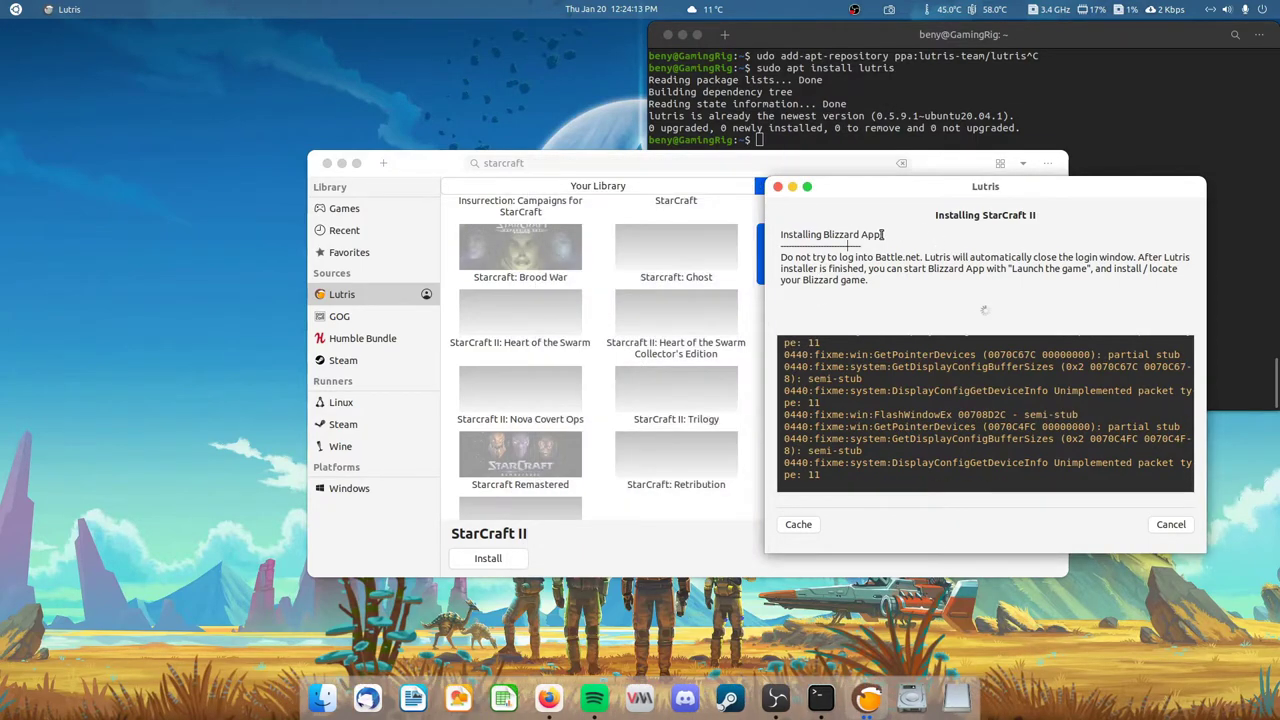
drag(988, 188, 849, 190)
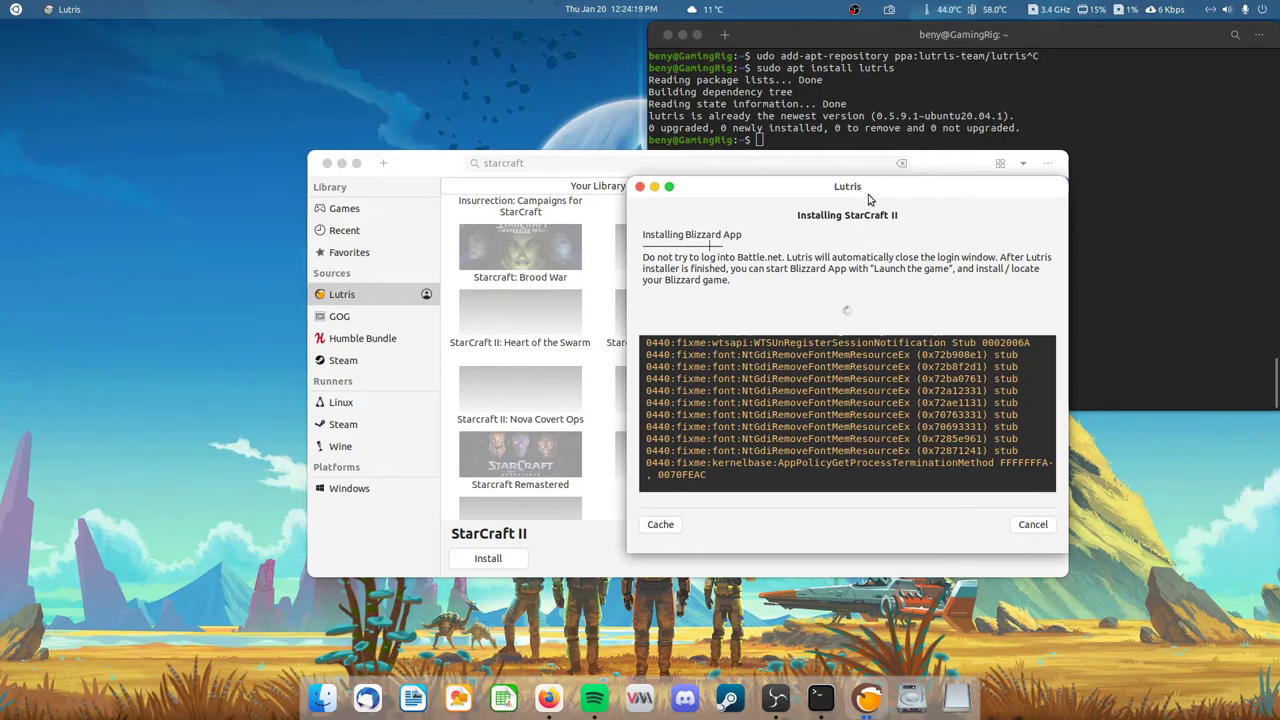
drag(886, 194, 783, 188)
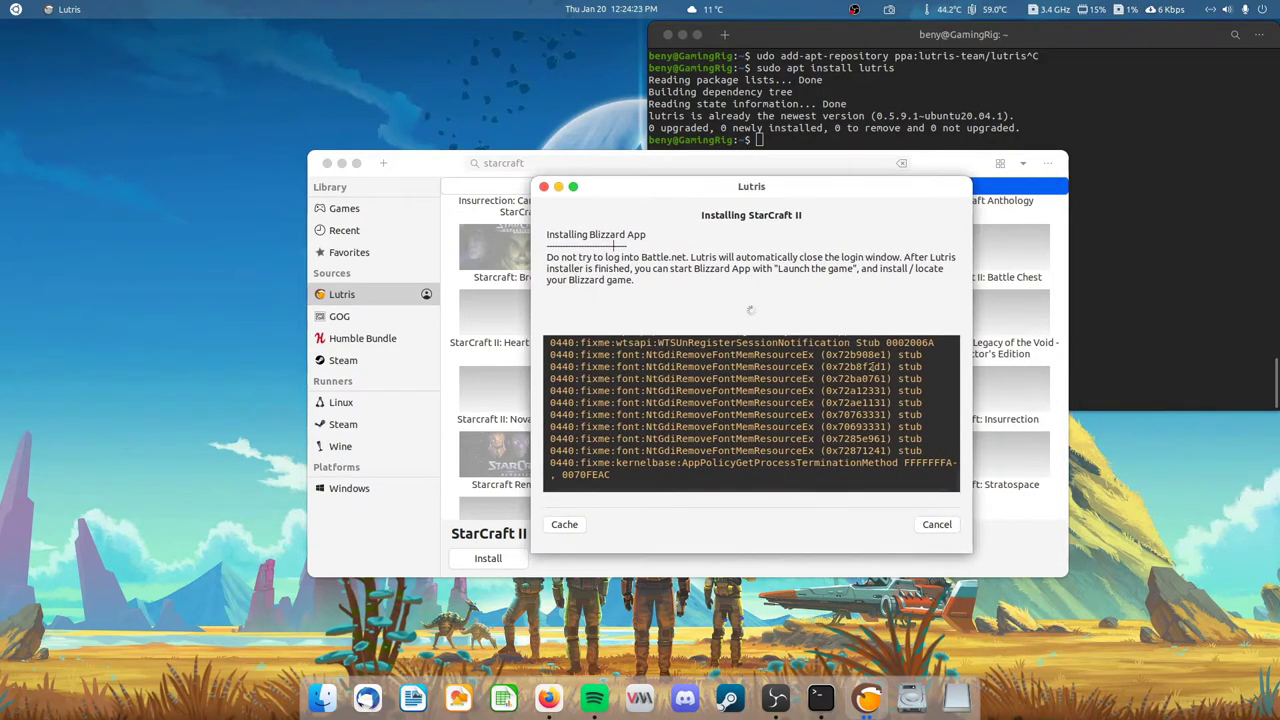
drag(806, 200, 897, 186)
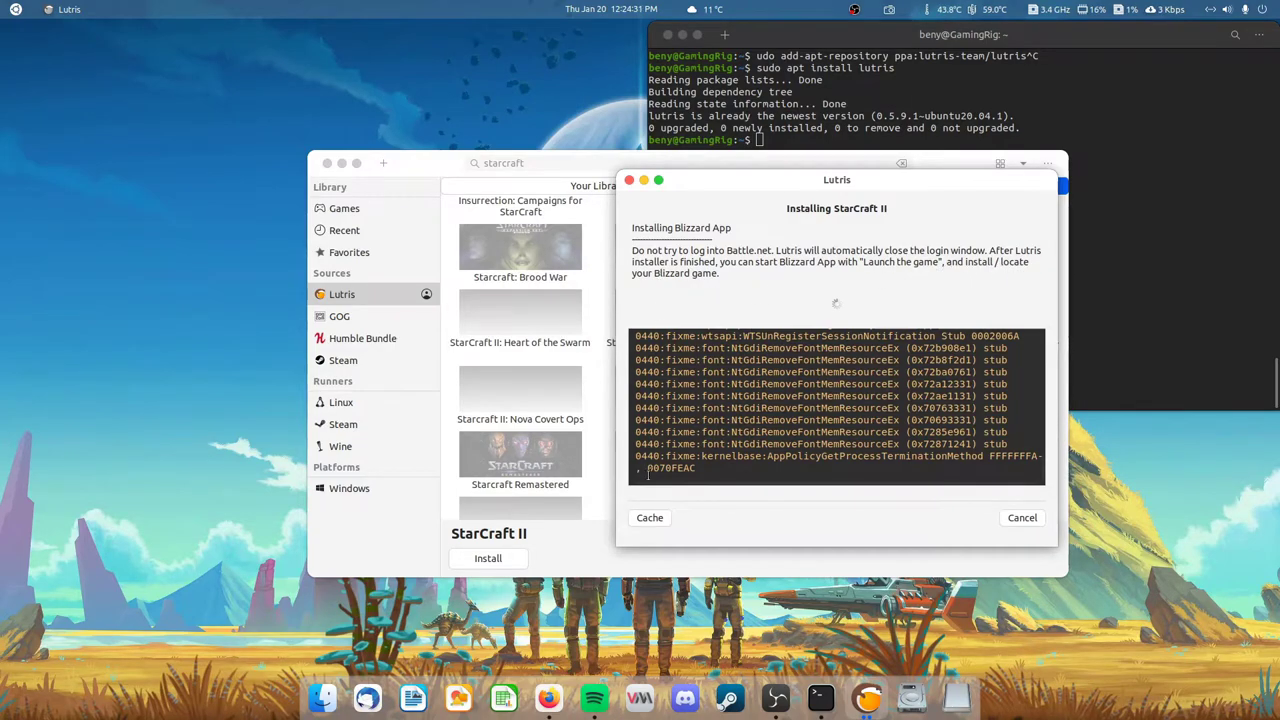
click(649, 517)
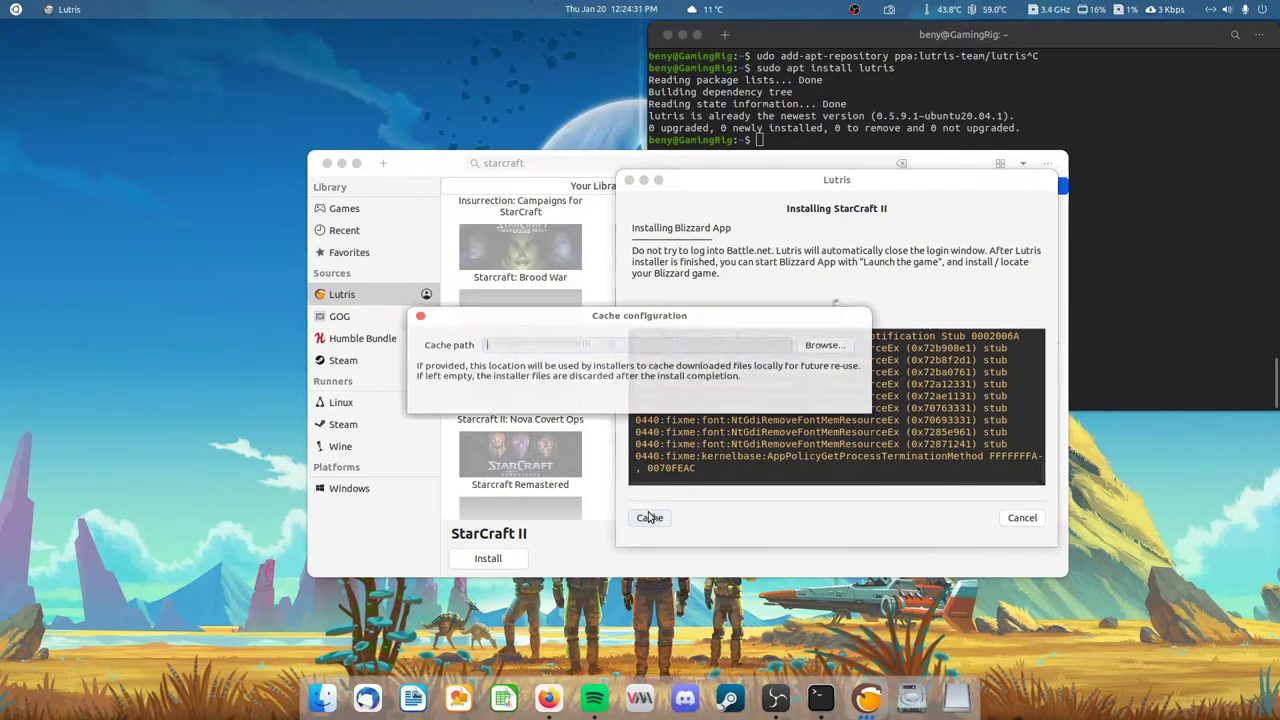
click(420, 310)
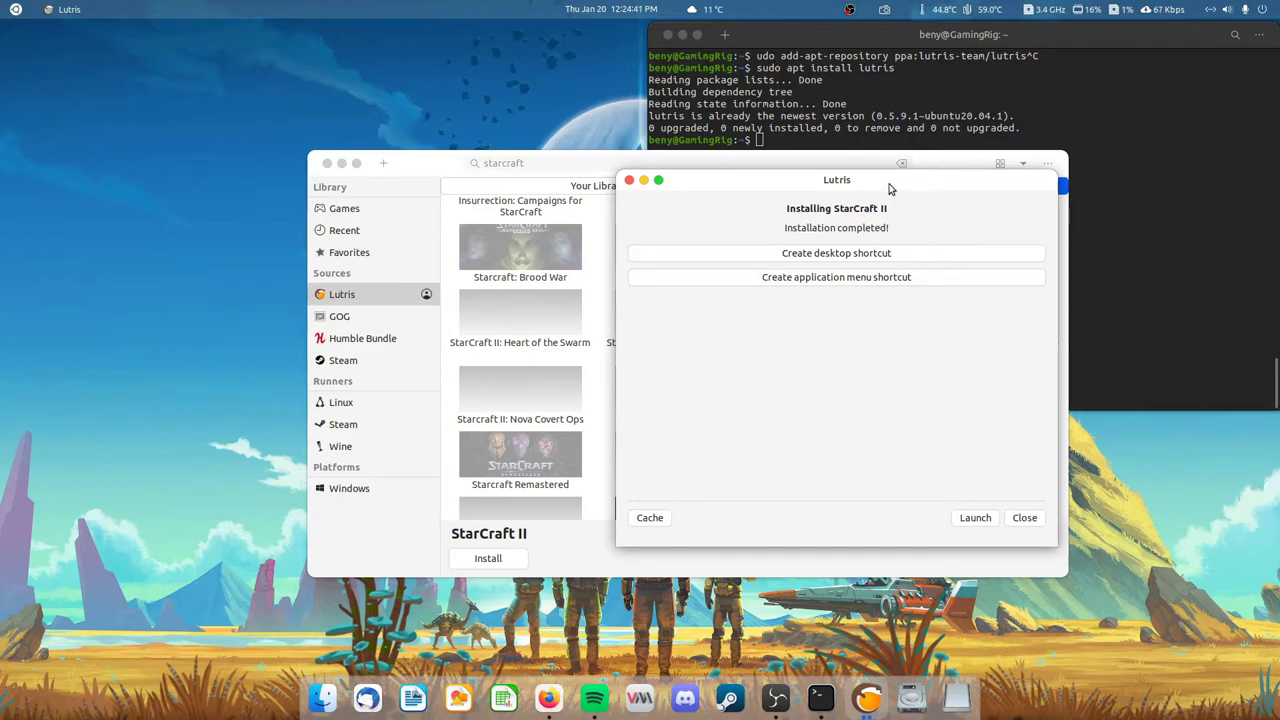
Step: Close the completed StarCraft II installer and show the full Games library without the starcraft search filter
drag(890, 188, 866, 212)
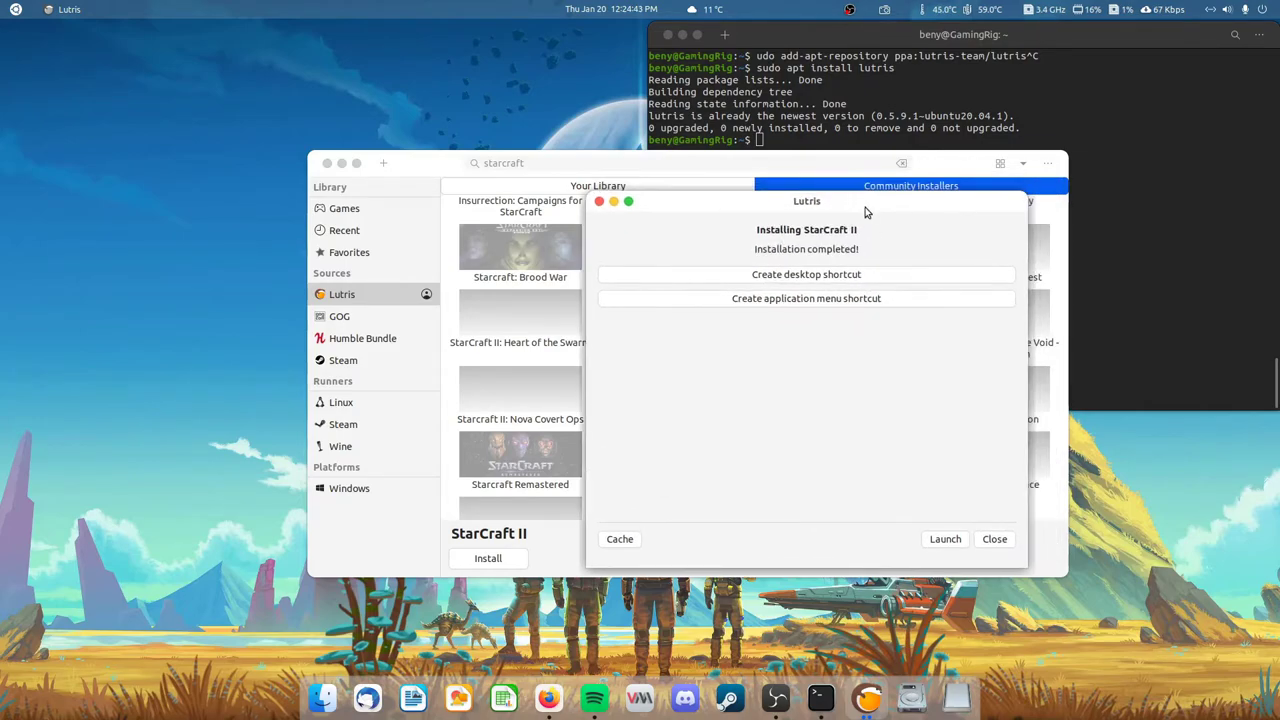
click(982, 541)
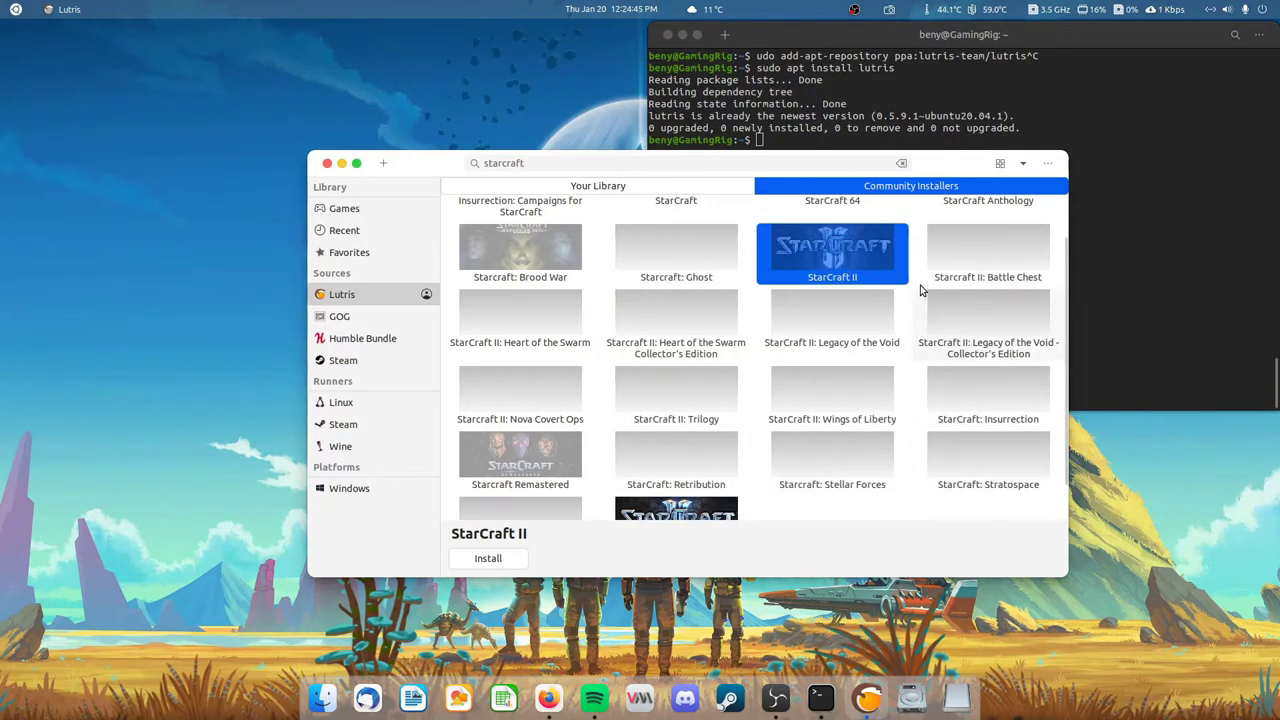
click(414, 210)
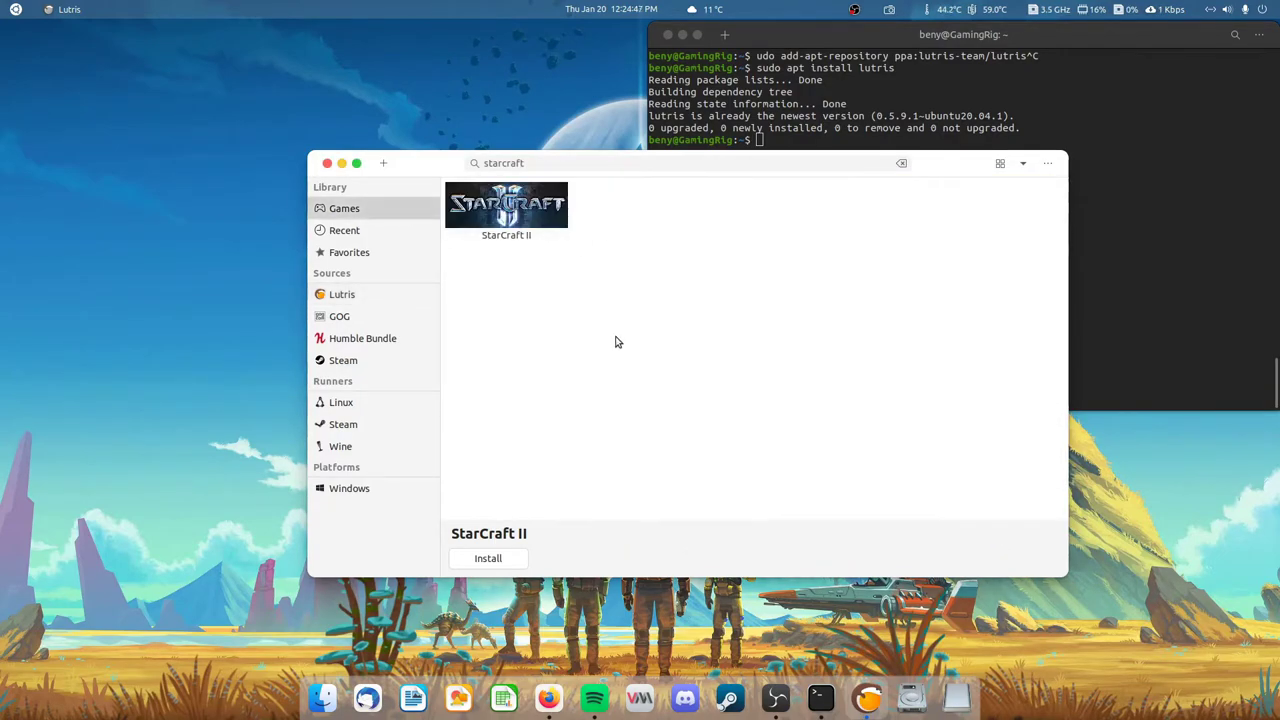
click(901, 163)
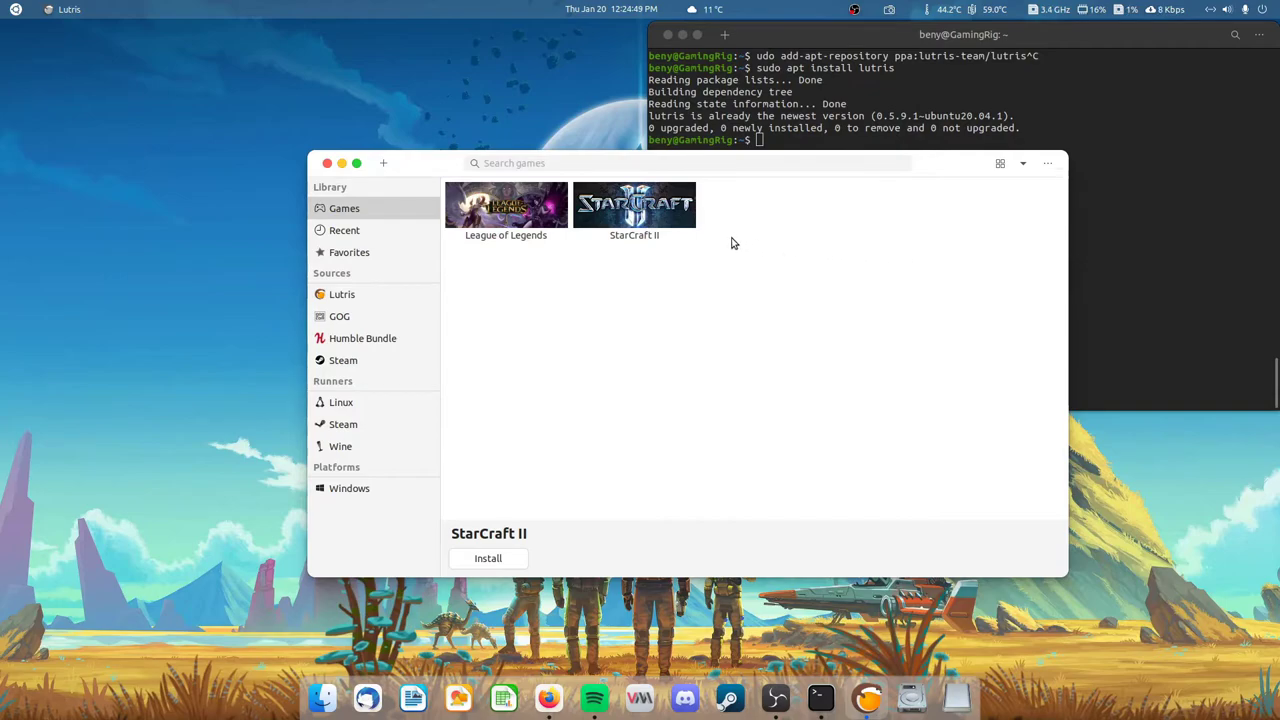
Step: Launch StarCraft II from the games library and move the Lutris and Battle.net login windows apart
click(666, 222)
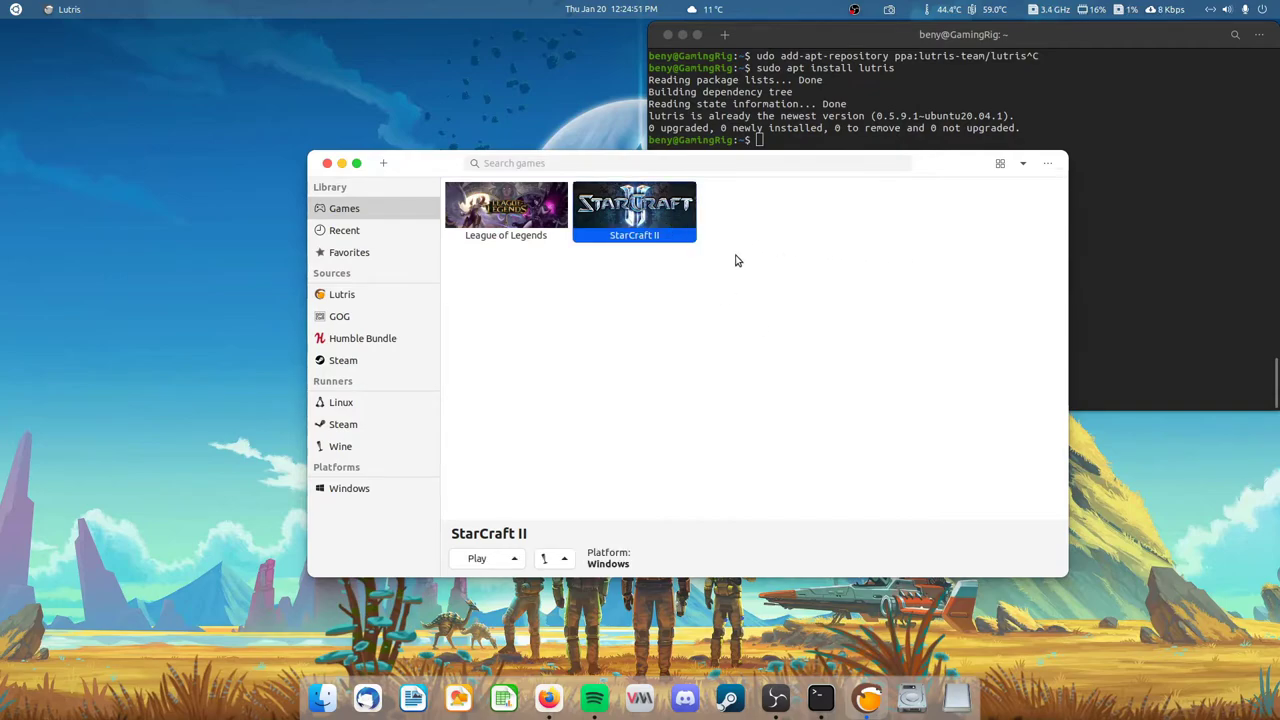
double_click(650, 212)
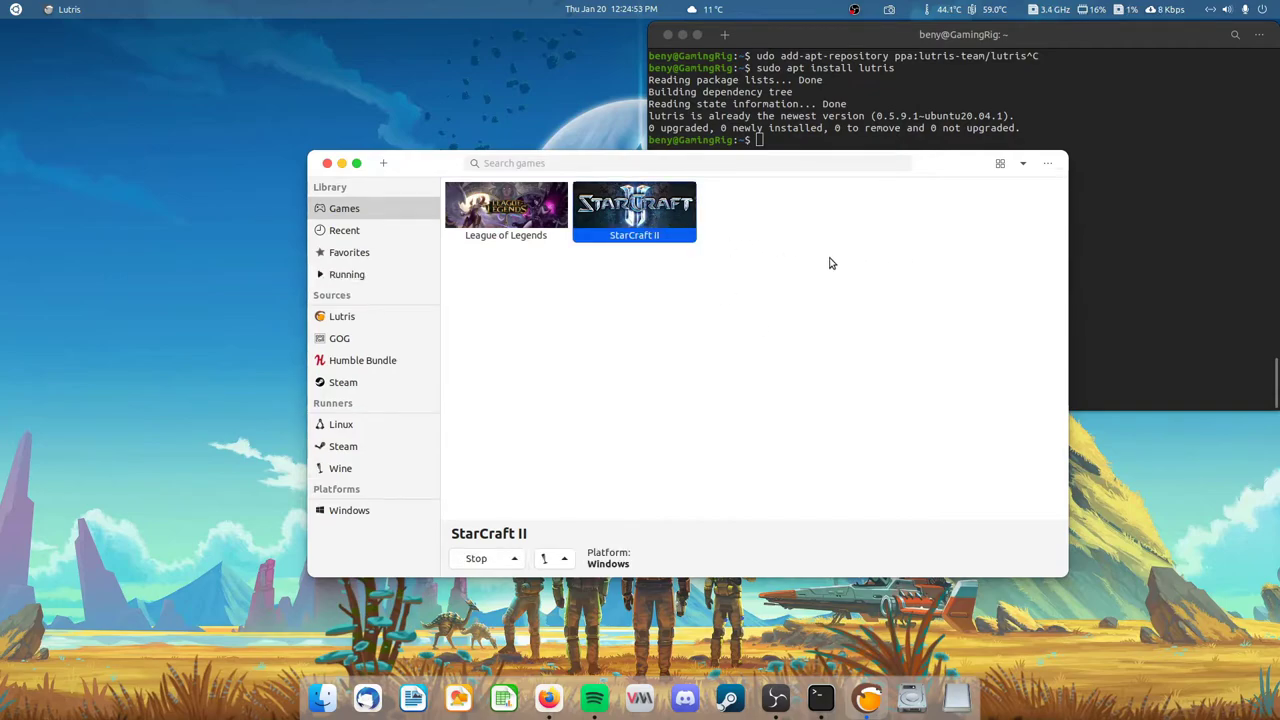
drag(936, 172, 749, 148)
click(628, 354)
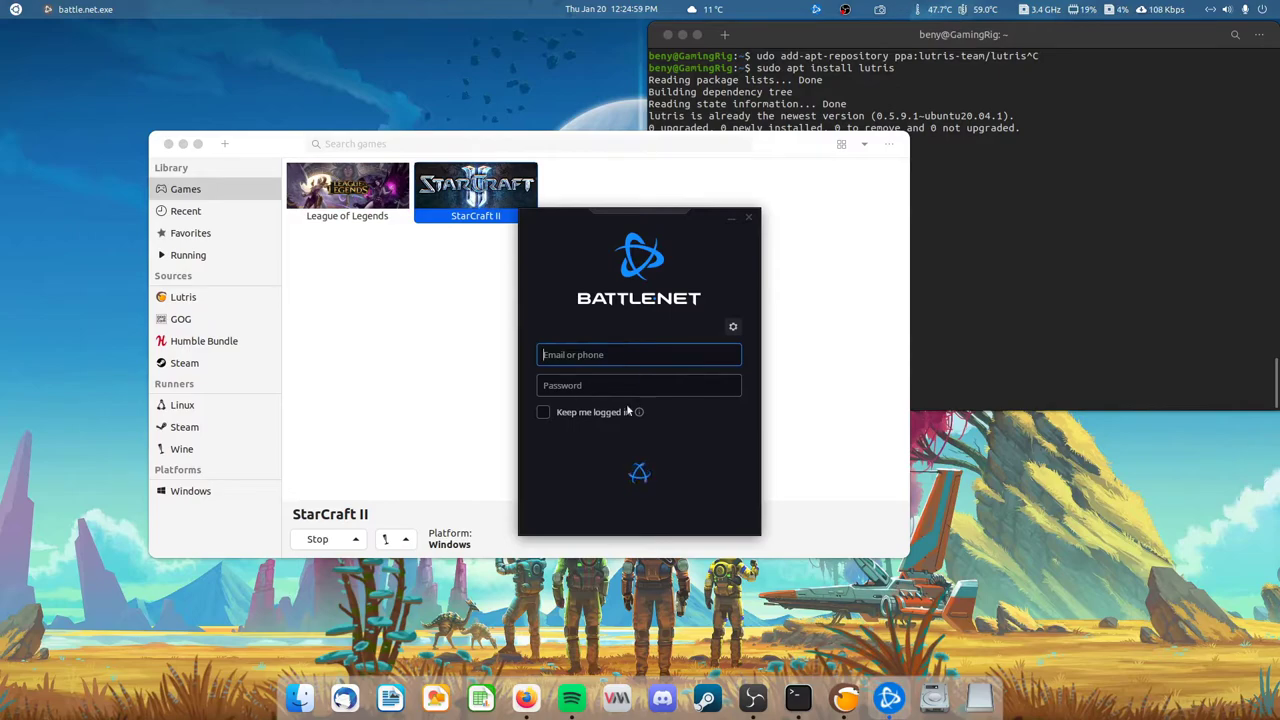
drag(582, 219, 720, 222)
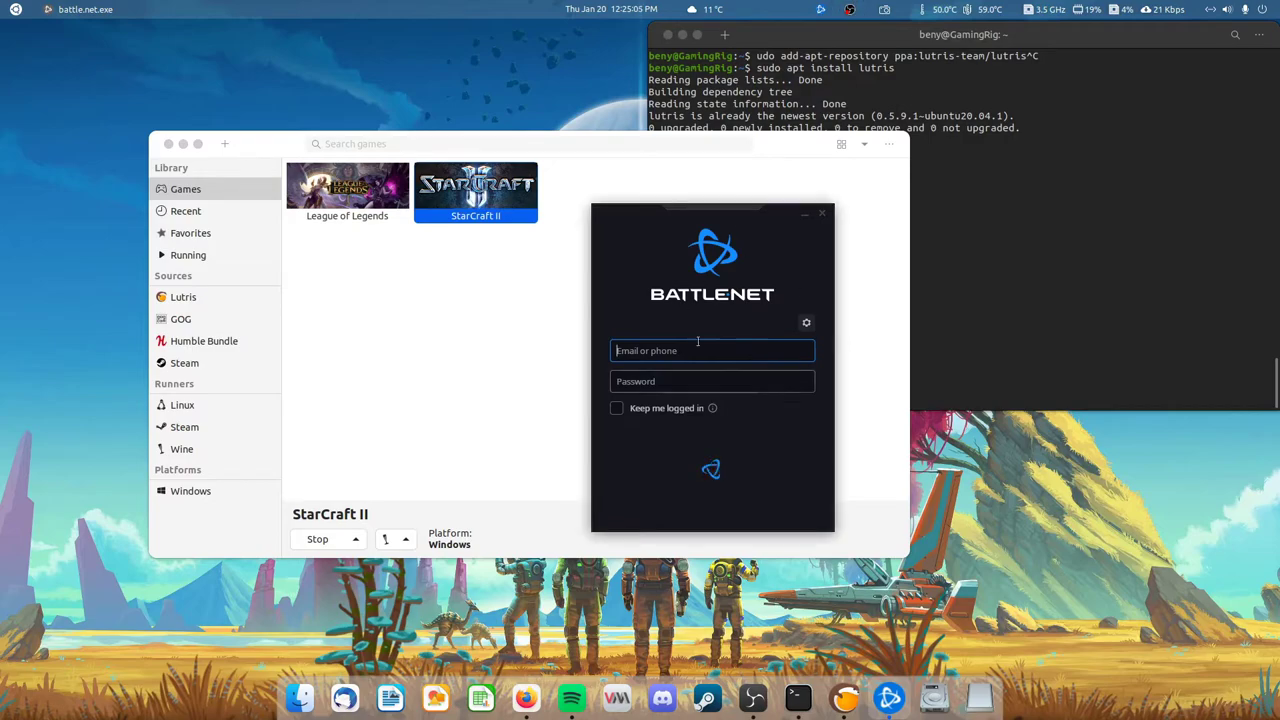
click(850, 10)
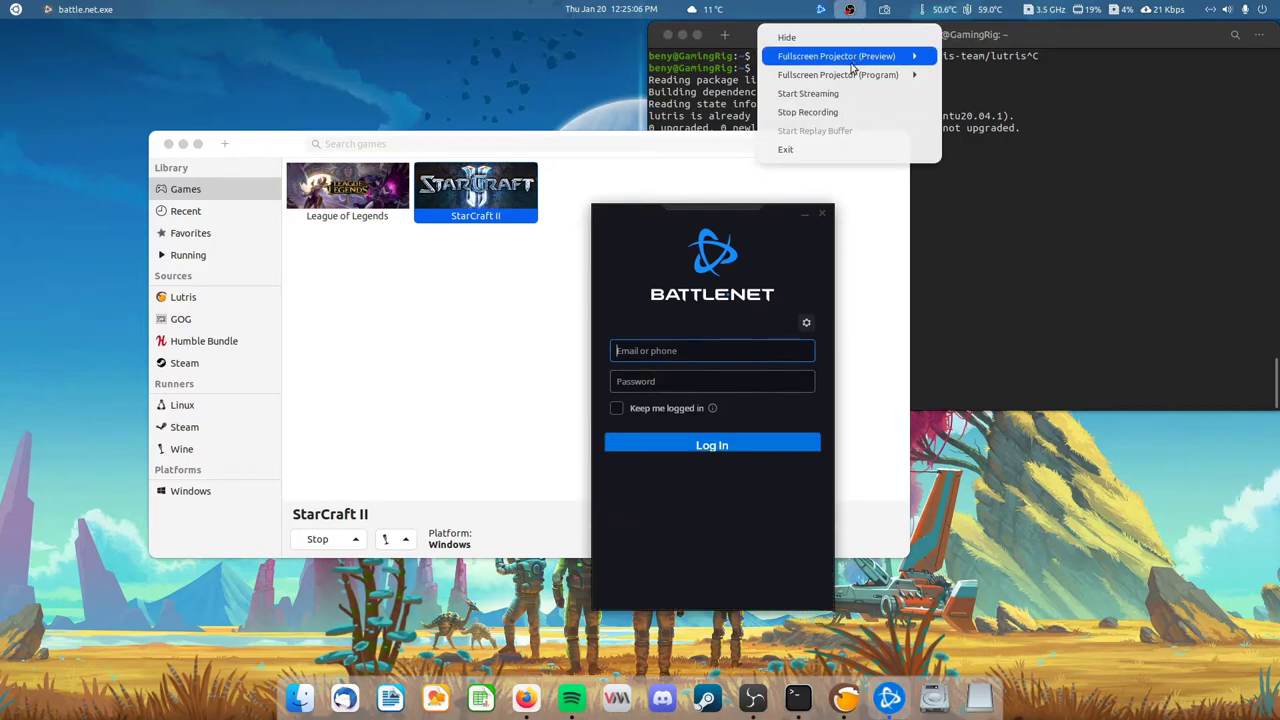
click(831, 112)
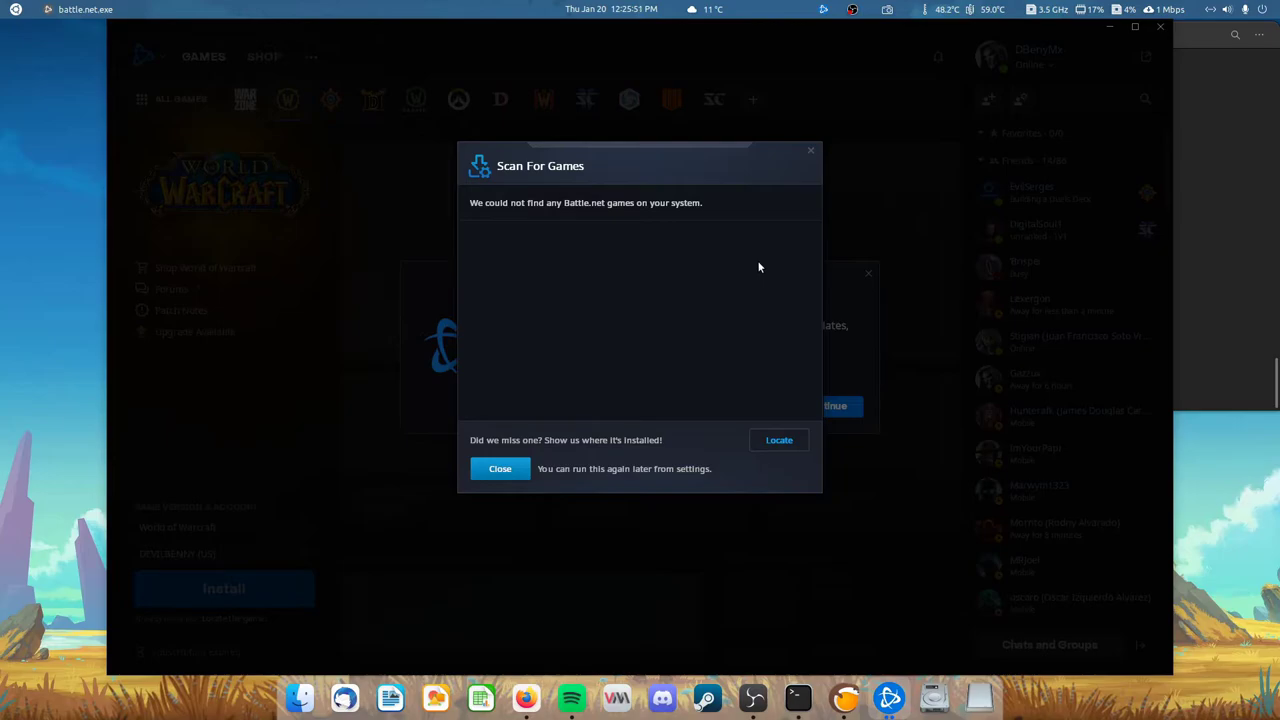
Step: Close the Scan For Games dialog and dismiss the Battle.net welcome tour
click(502, 473)
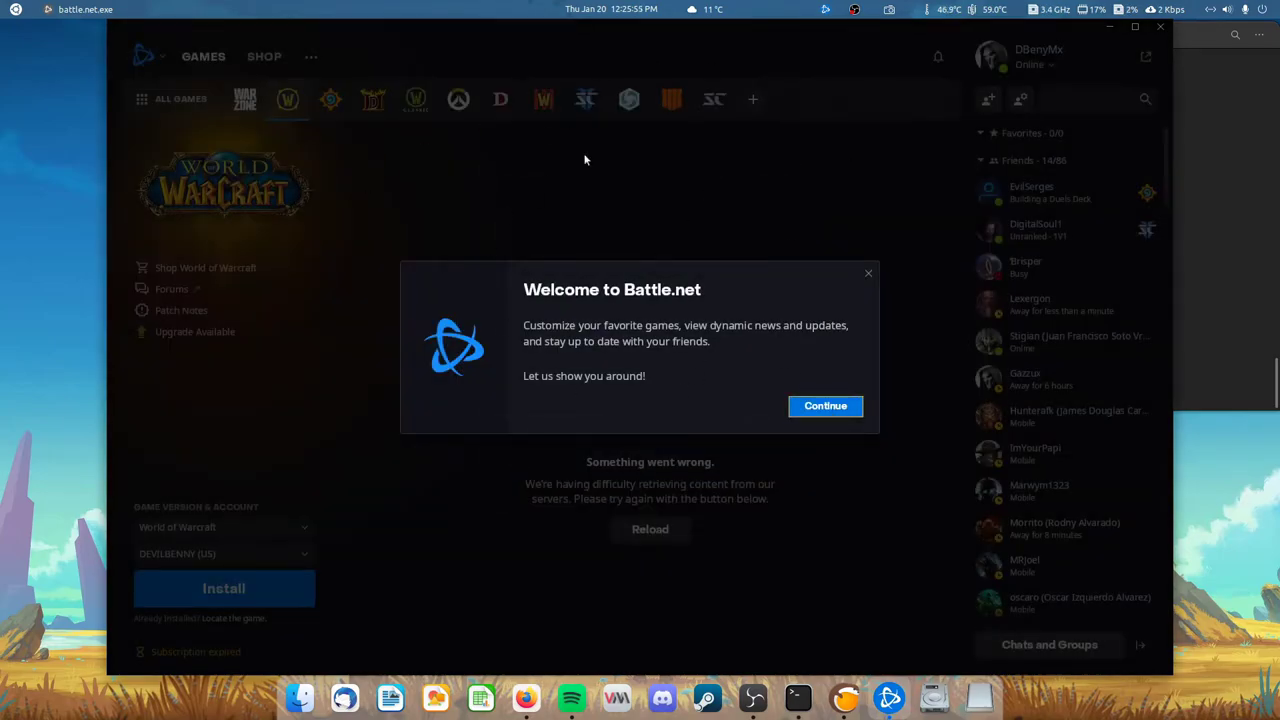
click(836, 410)
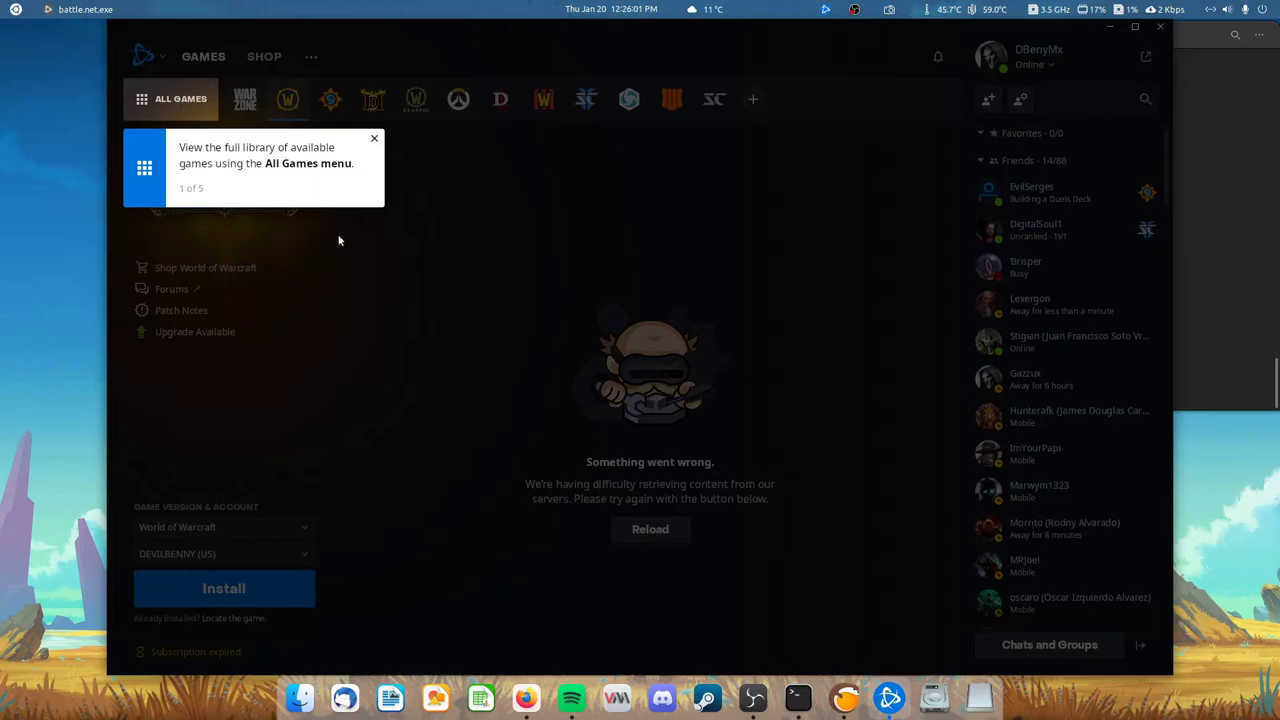
click(373, 139)
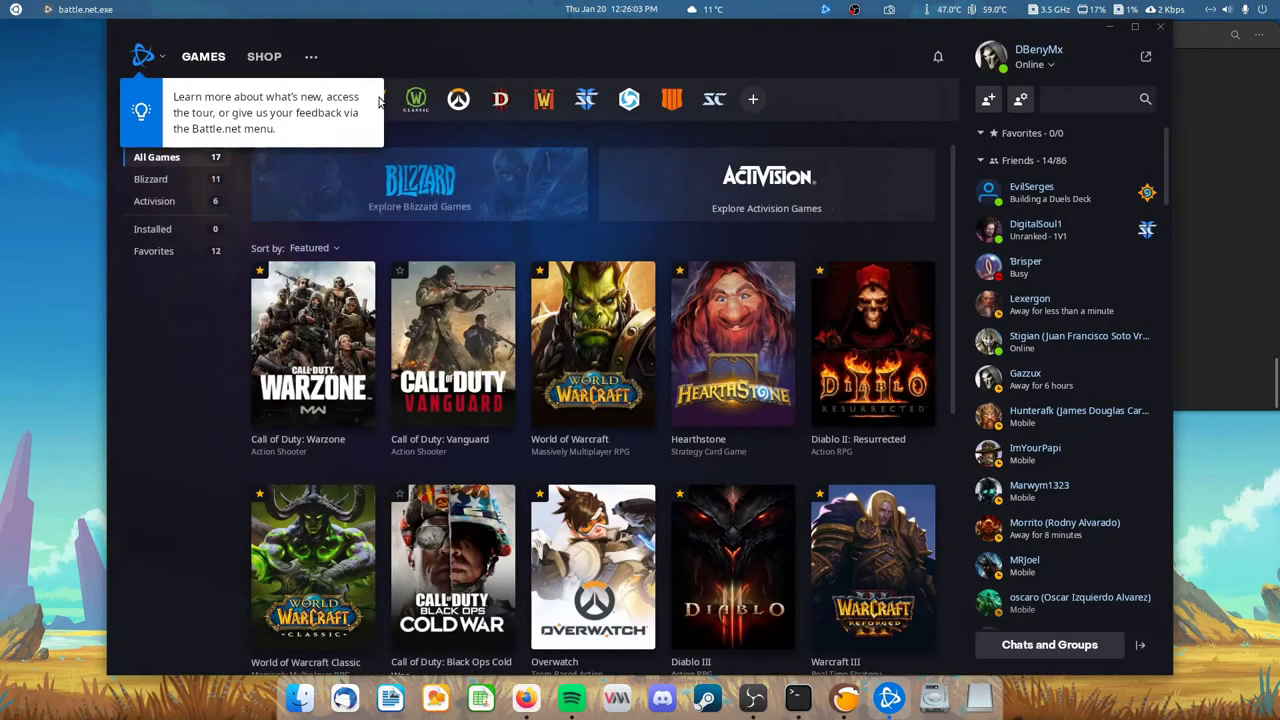
click(143, 56)
click(201, 357)
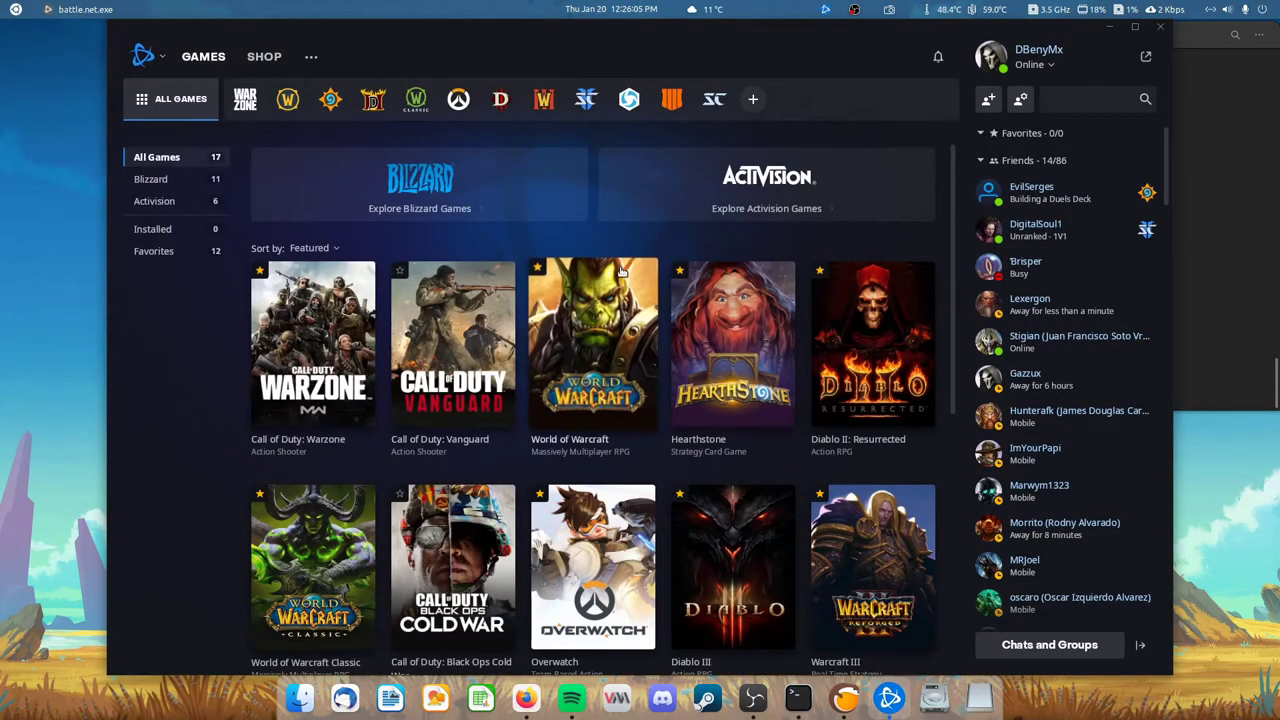
Step: Start installing StarCraft II from its game page, keeping the default folder, English language, auto-update and desktop shortcut
drag(807, 44, 978, 88)
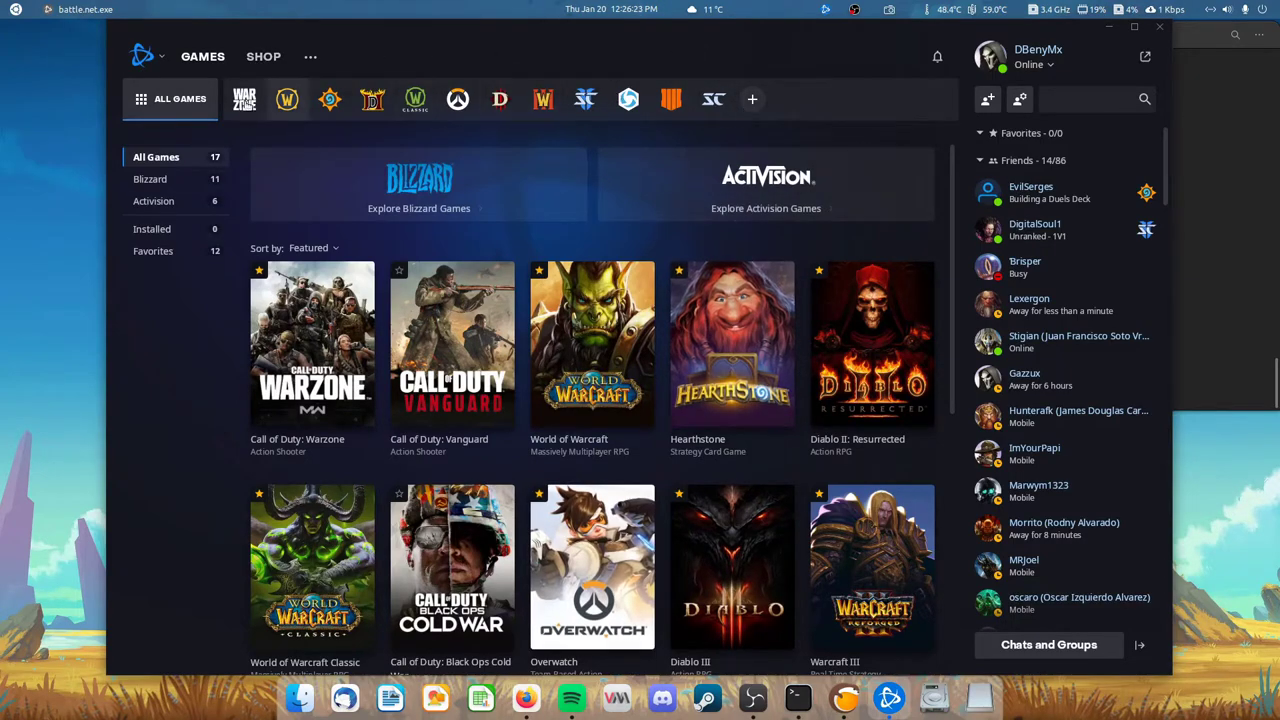
click(589, 104)
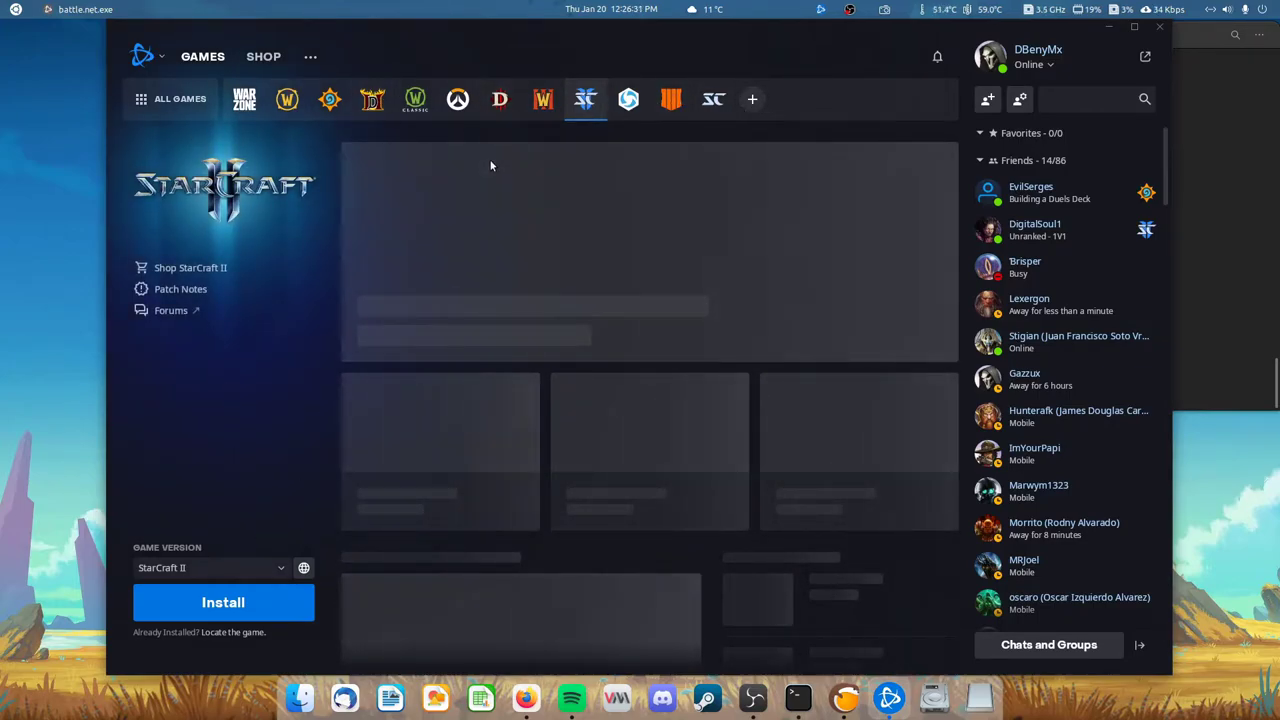
click(223, 602)
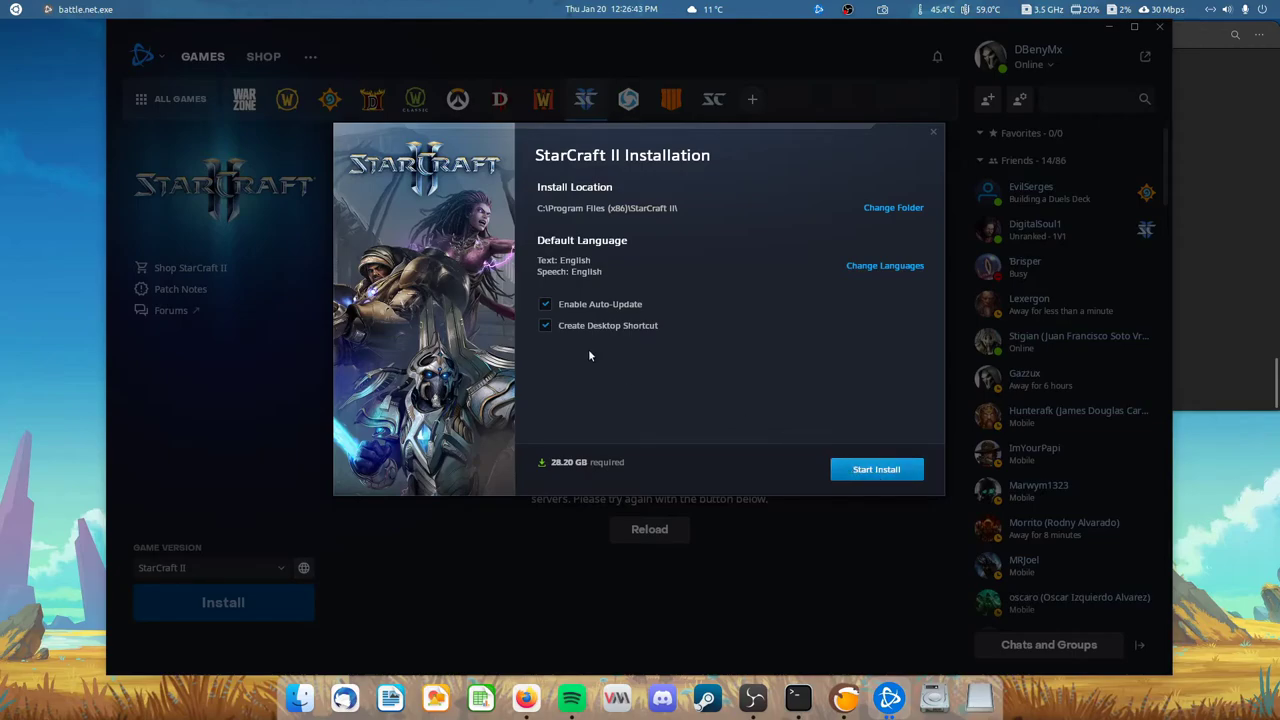
click(866, 464)
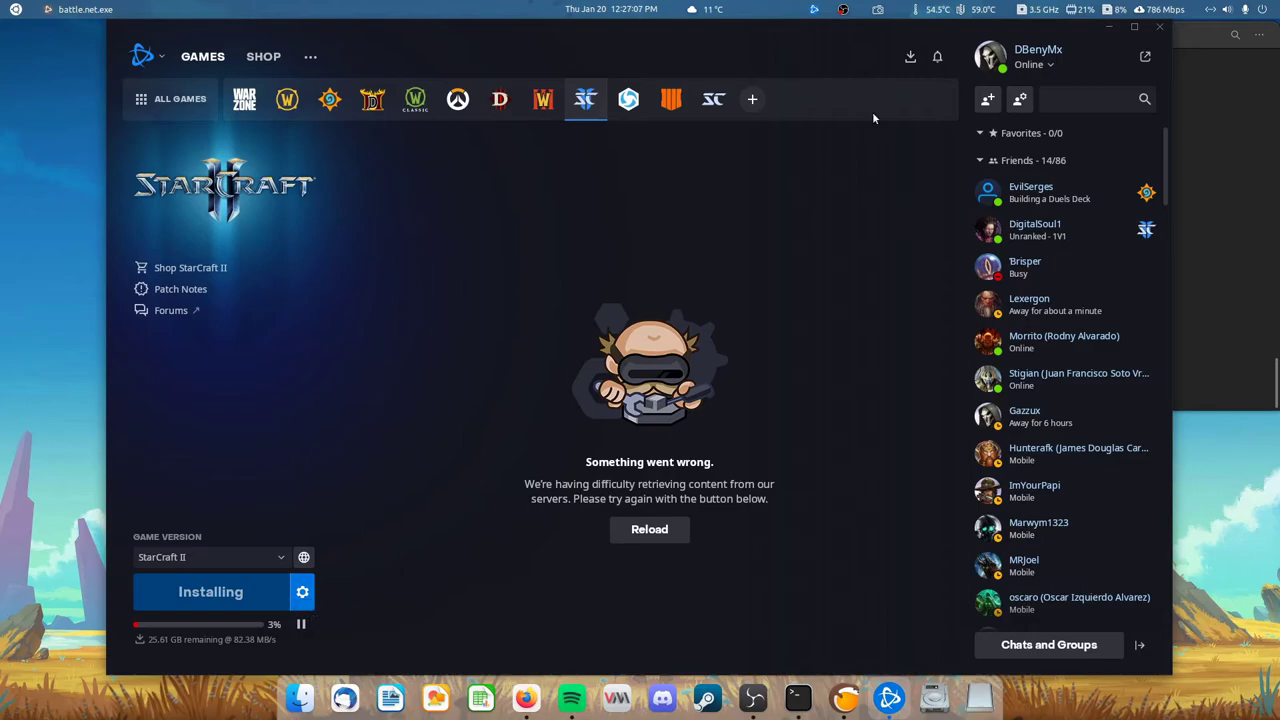
click(843, 10)
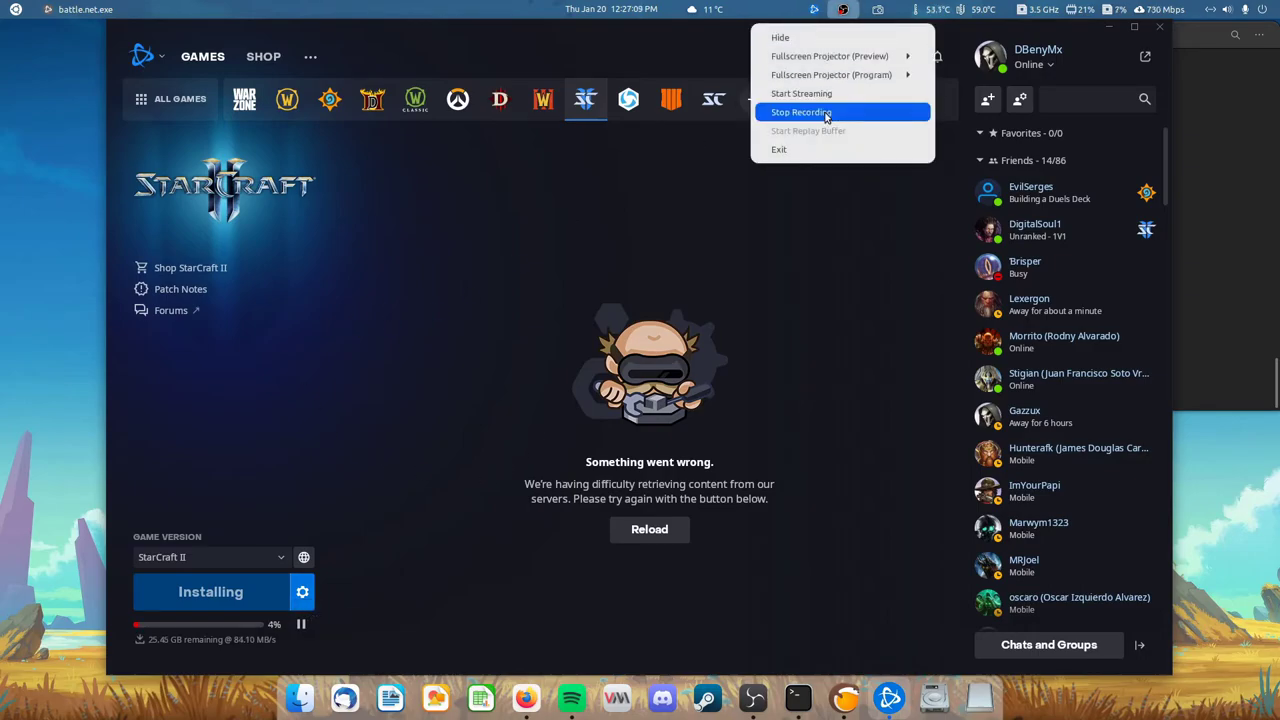
click(837, 114)
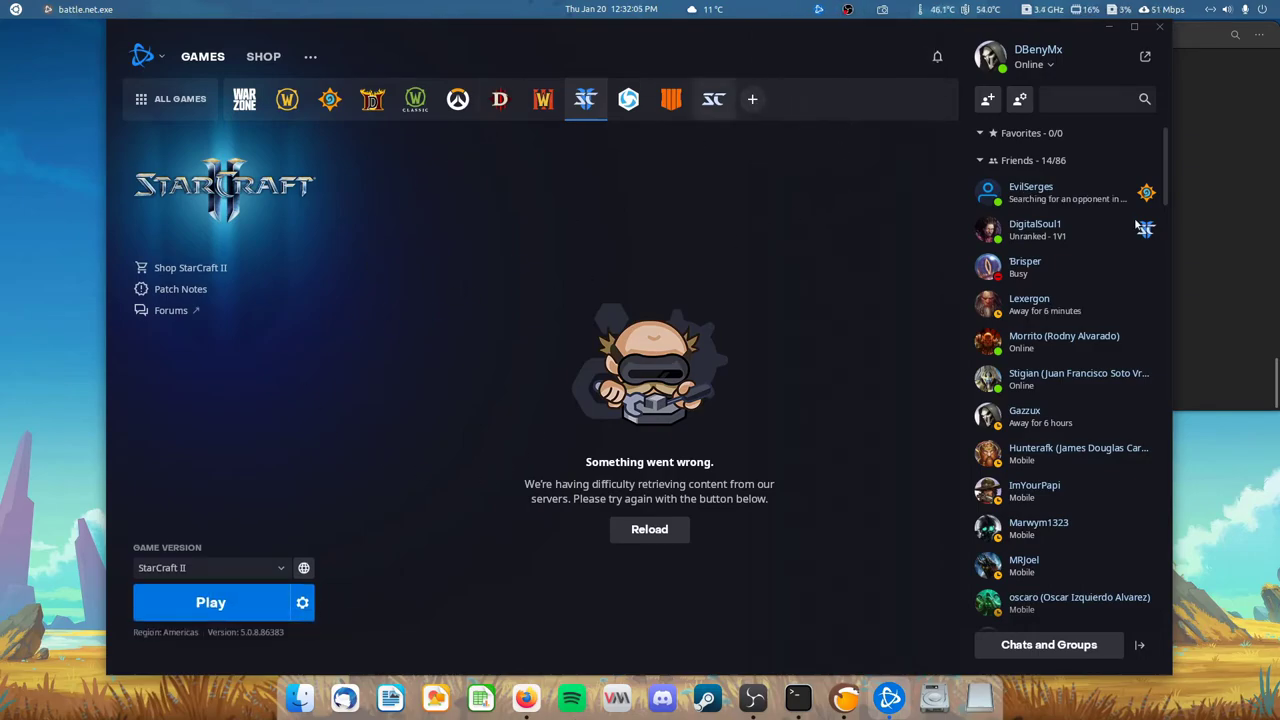
Step: Start playing StarCraft II with the Americas [LA] account
click(257, 588)
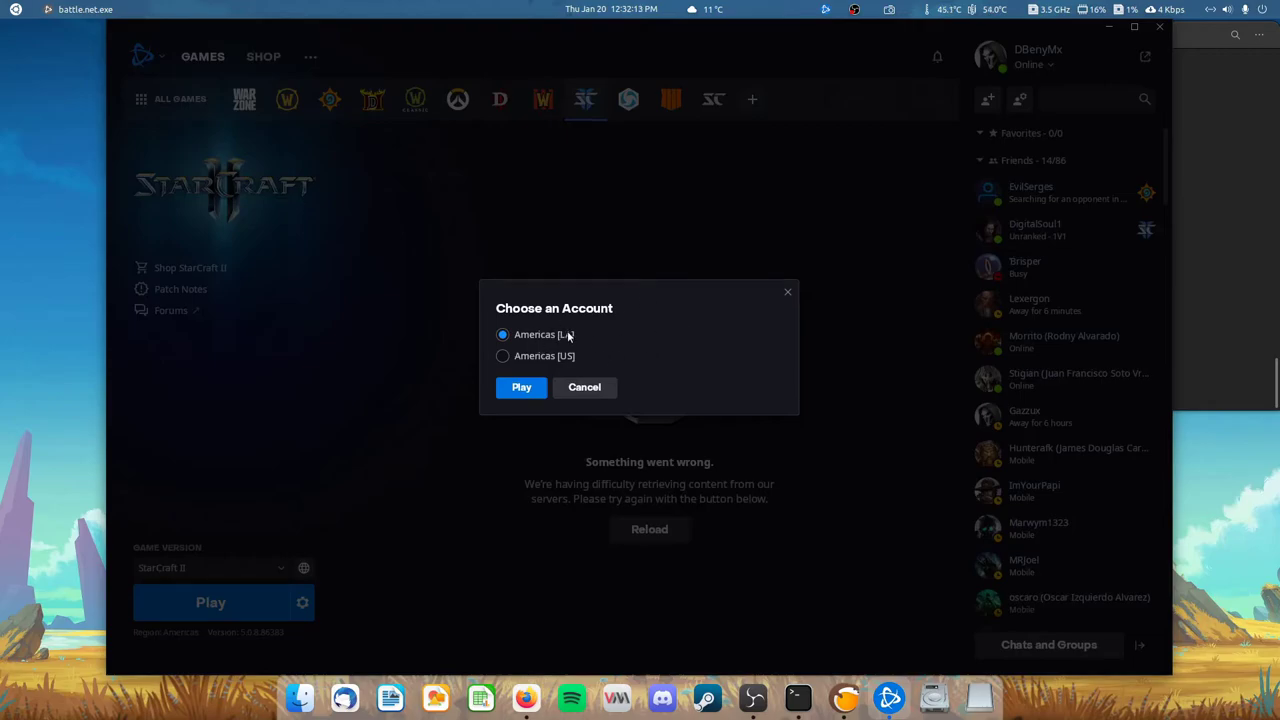
click(531, 390)
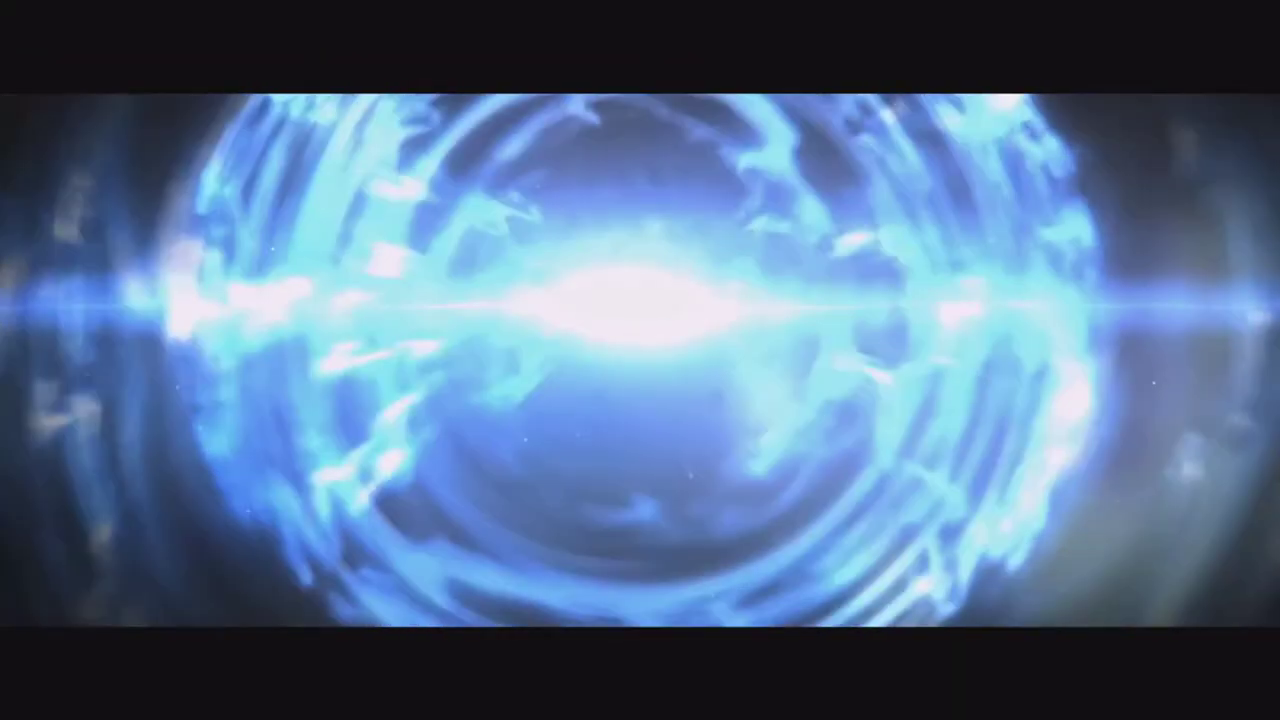
Step: Lower the system volume, switch the sound output to Headphones - G35 Headset and return to the game
key(super)
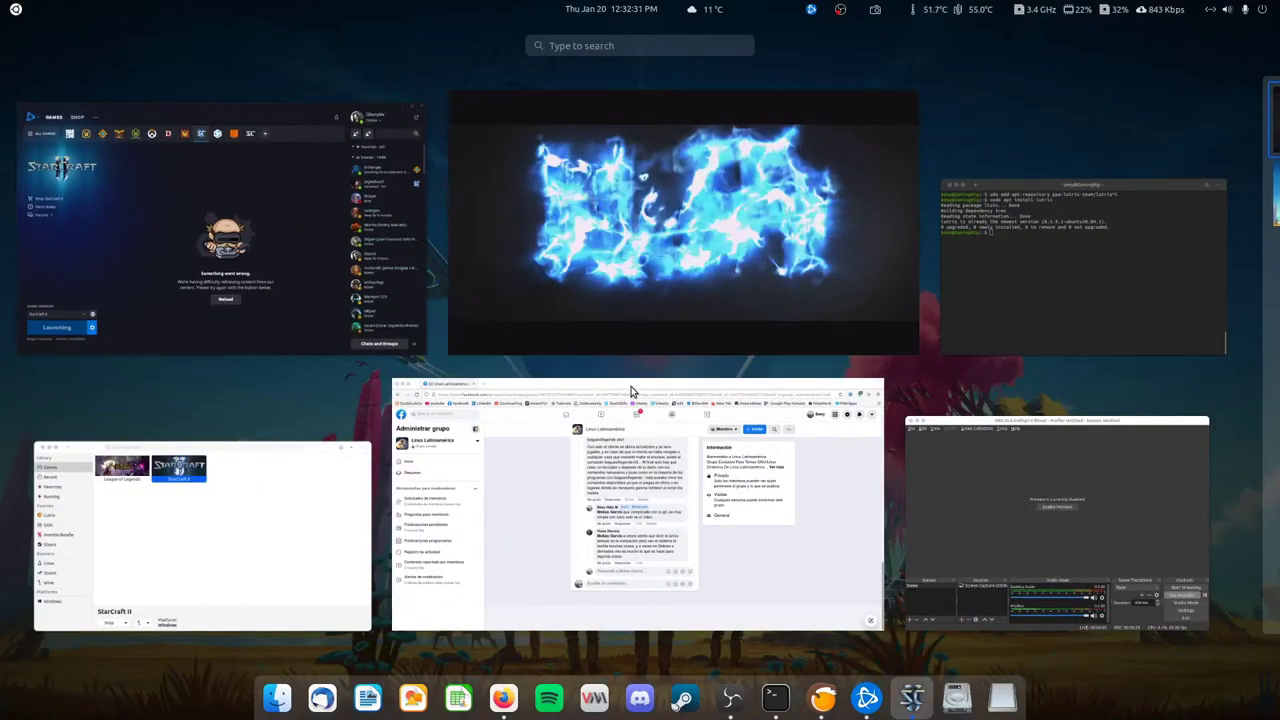
click(1228, 9)
drag(1107, 44, 1040, 44)
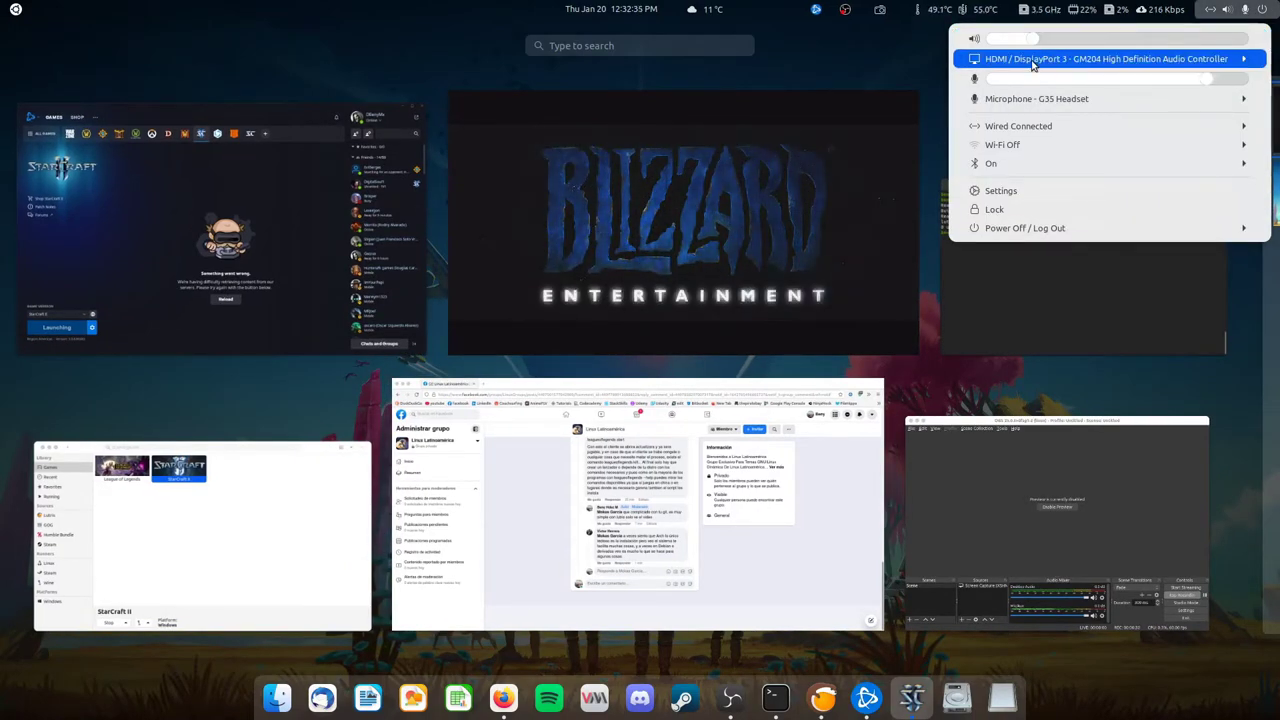
click(1040, 59)
click(1040, 118)
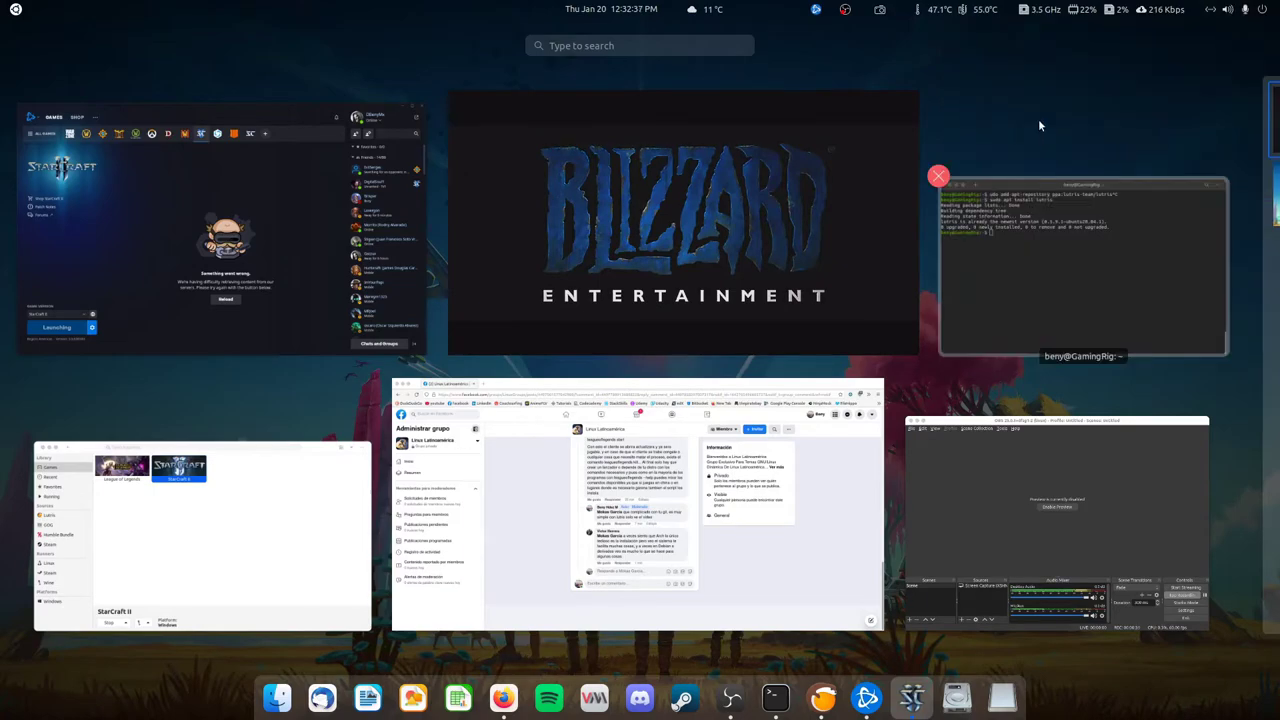
click(719, 221)
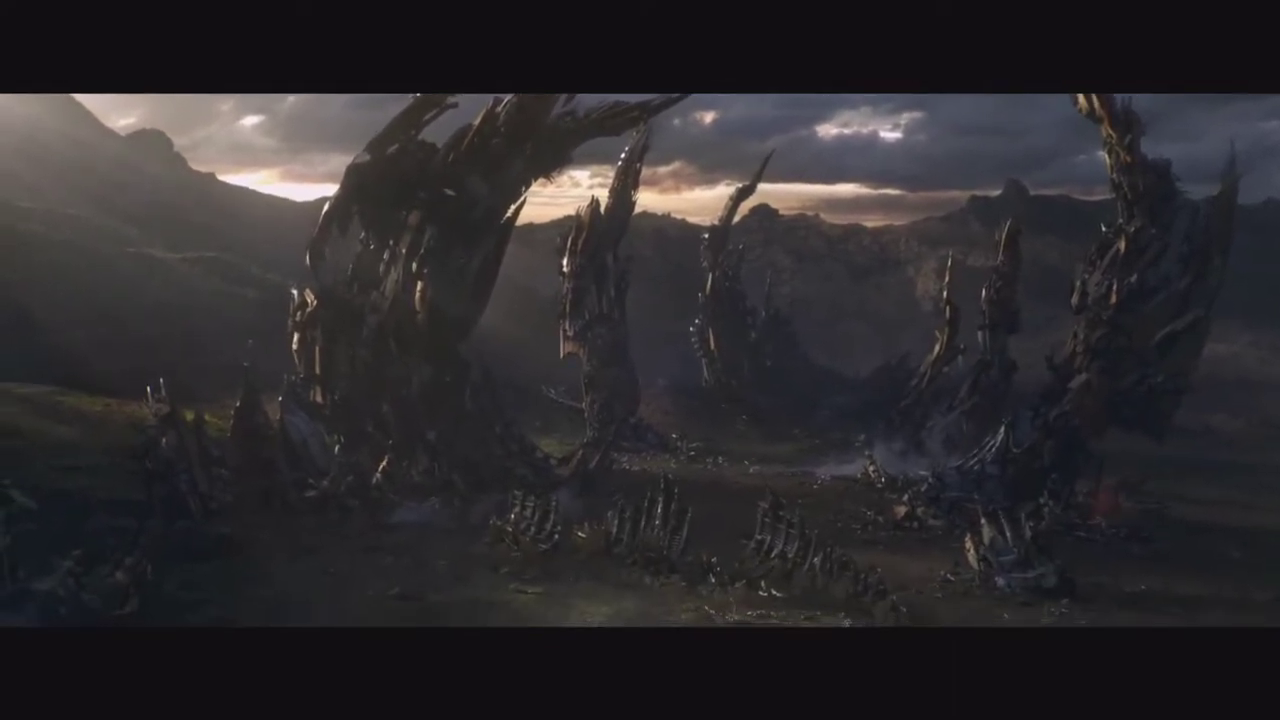
Step: Check the system volume for the G35 Headset, return to the StarCraft II window and skip the intro cinematic
key(super)
click(1237, 17)
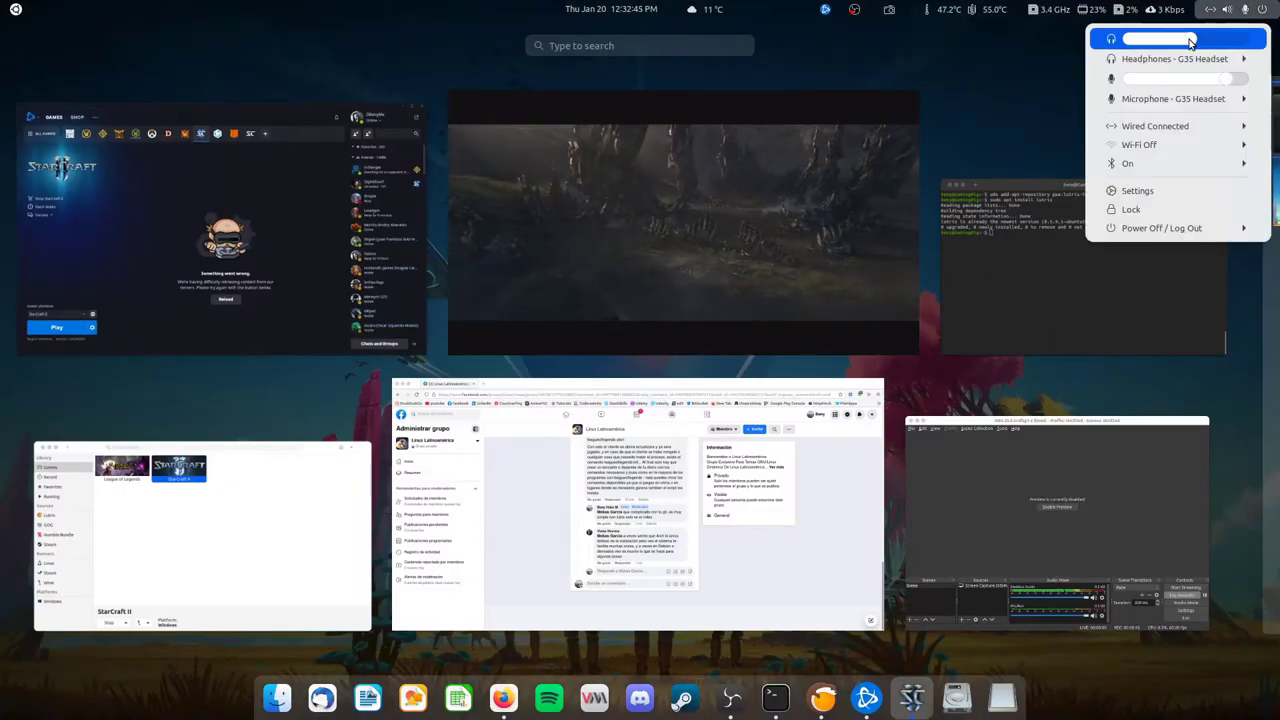
click(746, 180)
click(677, 222)
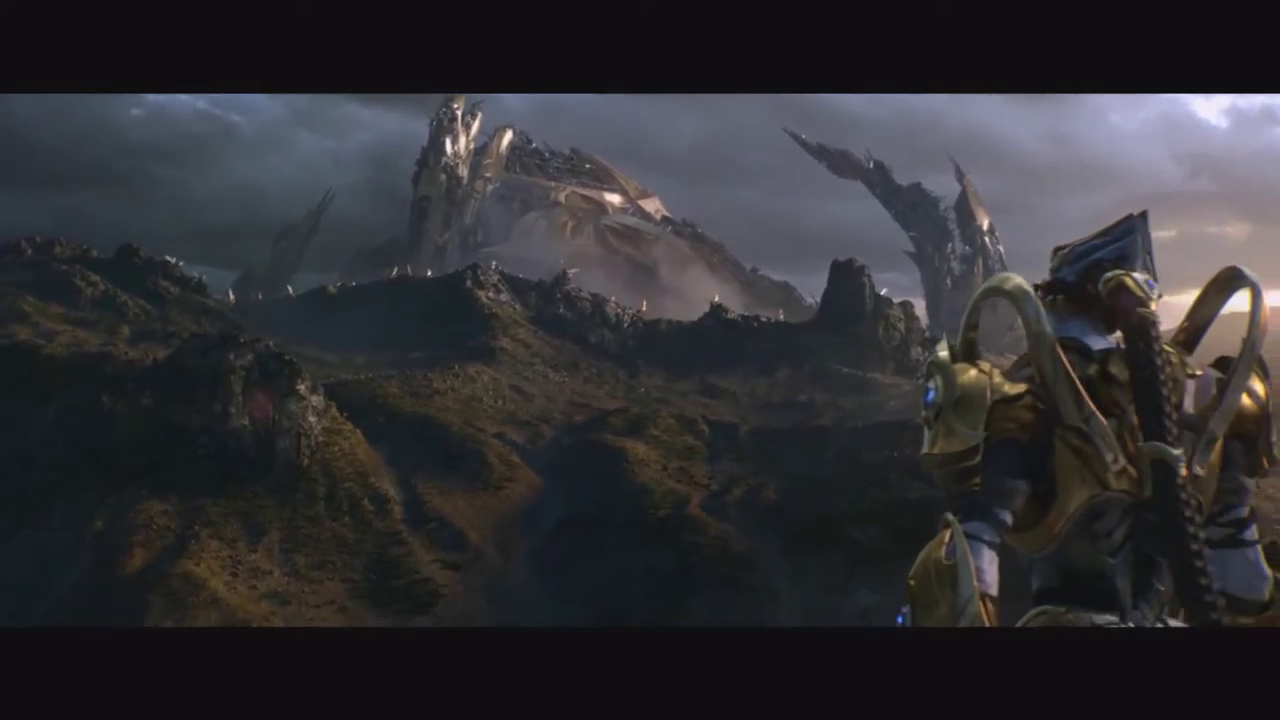
click(631, 340)
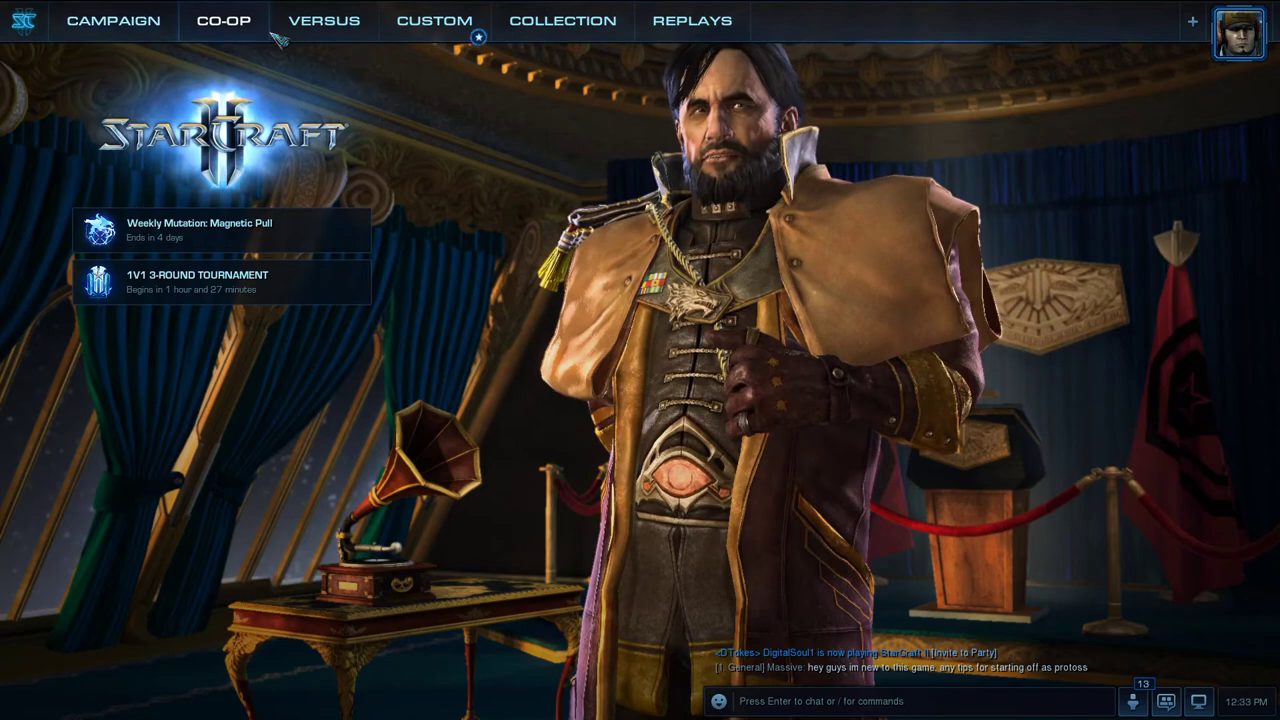
Step: Start a 1vA.I. versus match playing as Terran
click(324, 20)
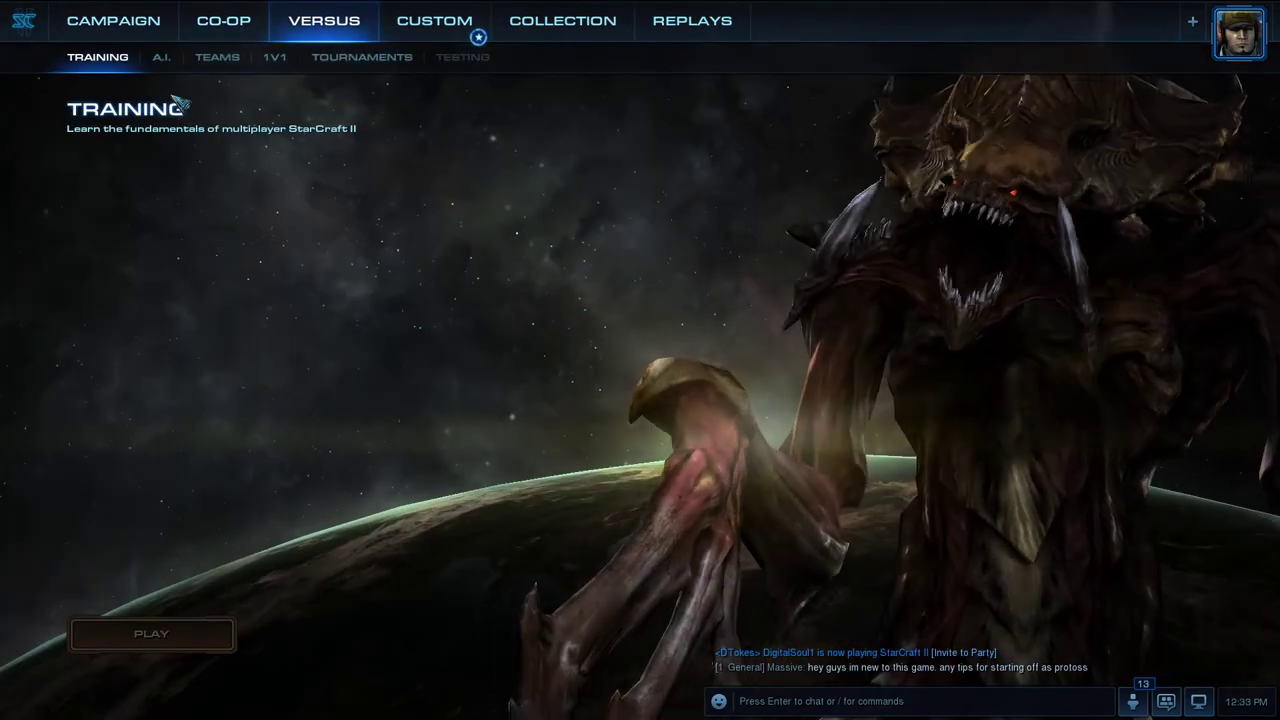
click(160, 55)
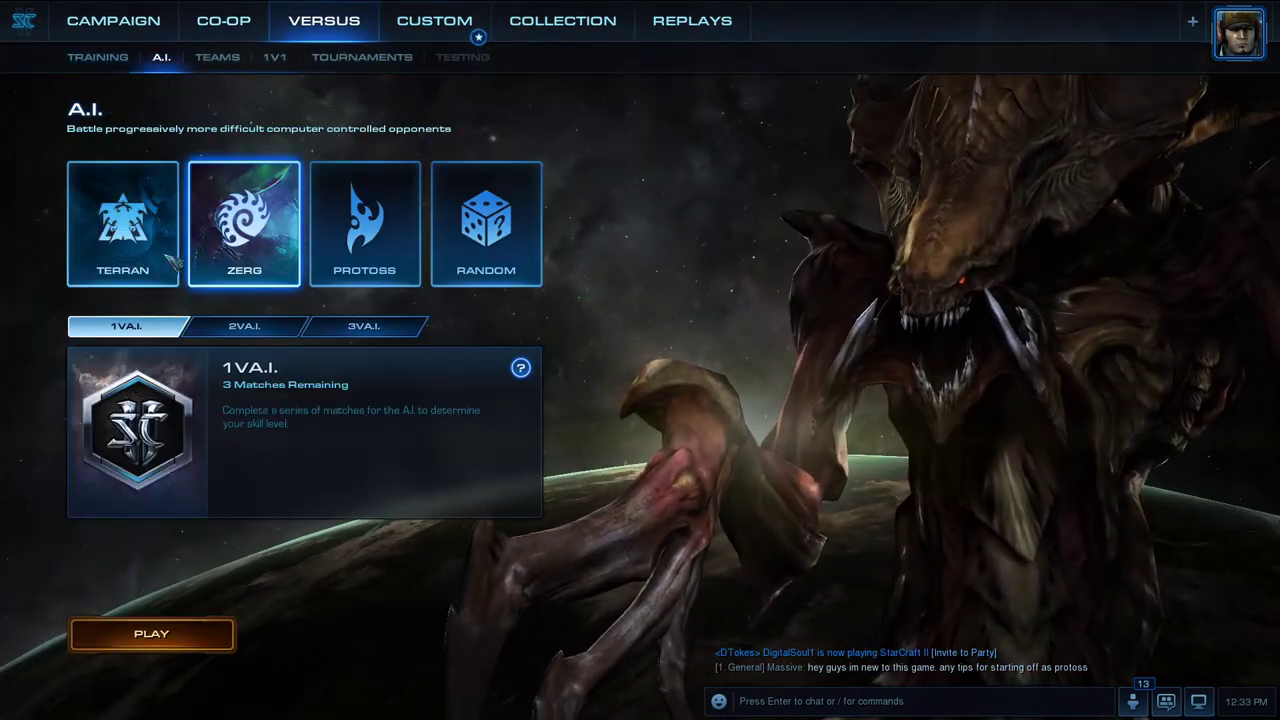
click(168, 255)
click(186, 634)
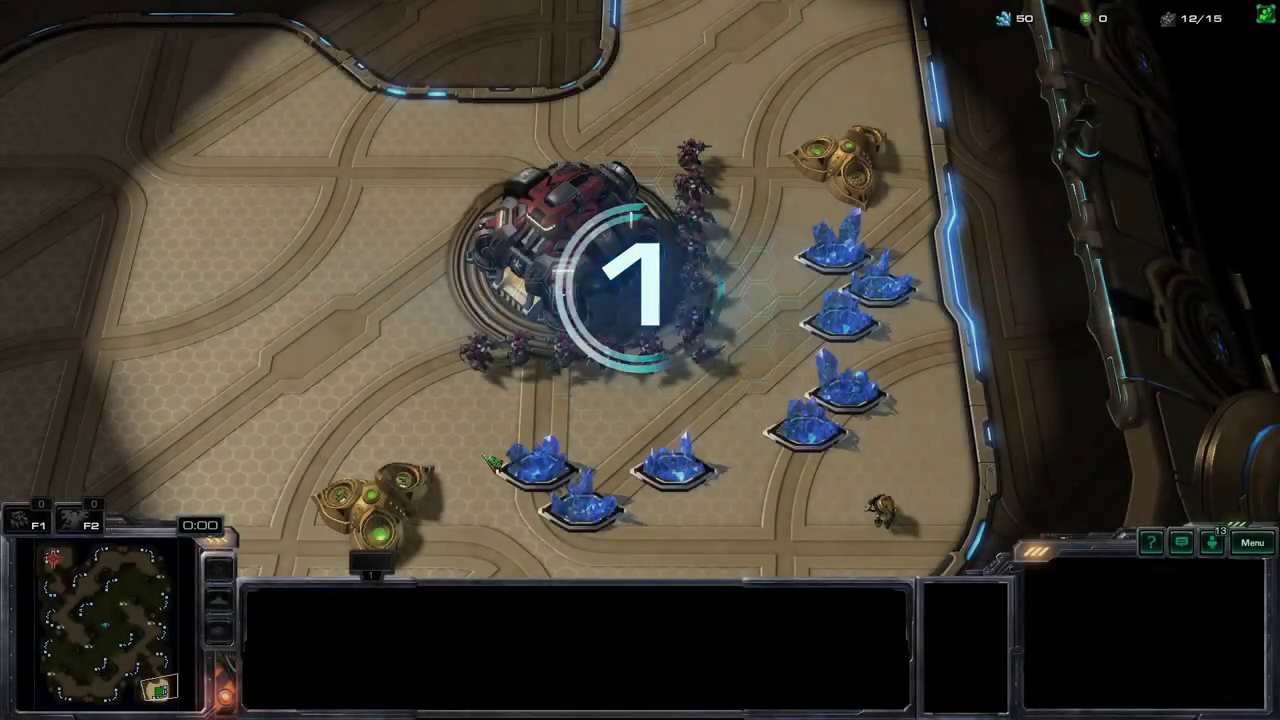
Step: Send all starting SCVs to gather from the mineral field and select the Command Center
drag(845, 150, 455, 375)
right_click(840, 428)
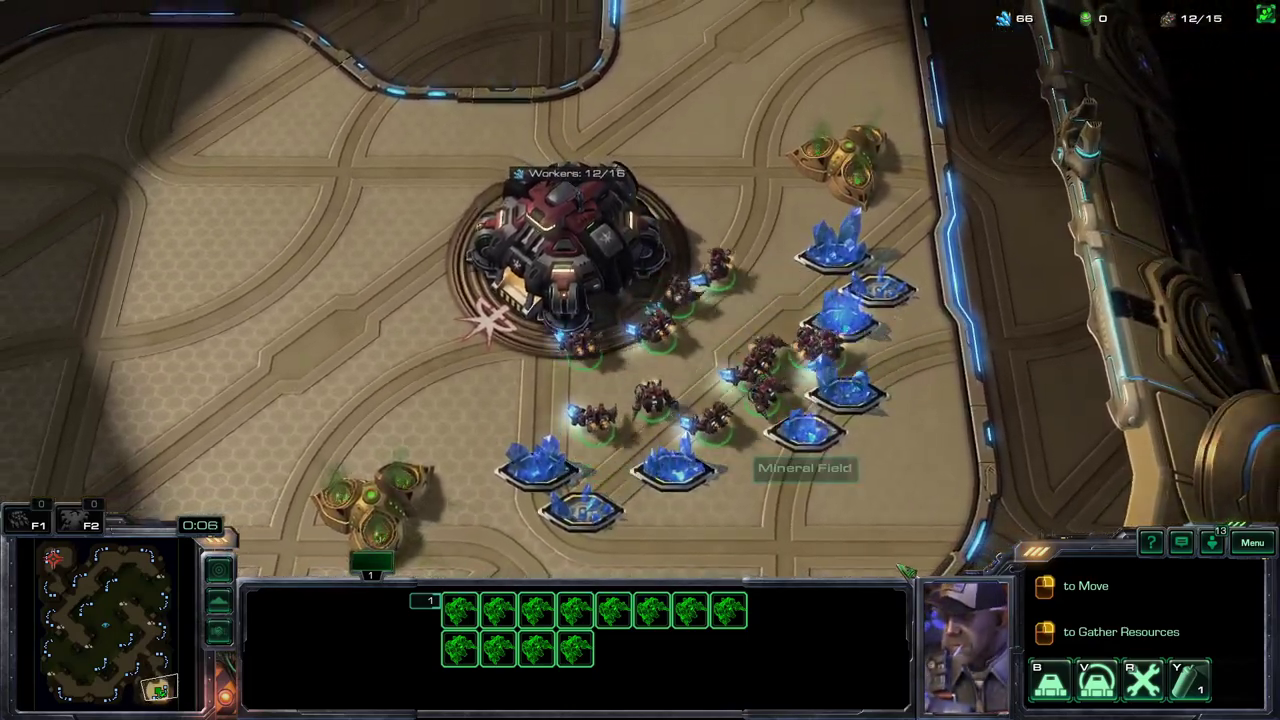
click(590, 282)
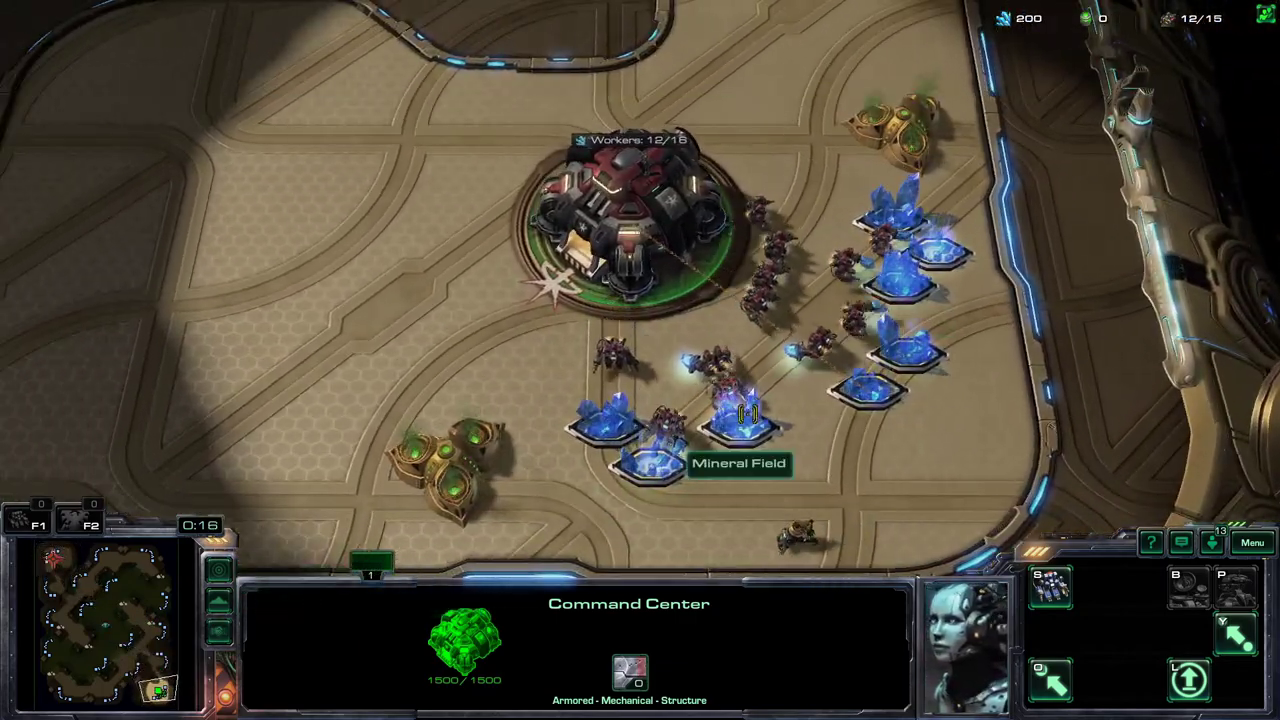
Step: Pull one SCV off the mineral line and have it build a Refinery on the vespene geyser below the Command Center
click(700, 430)
right_click(258, 215)
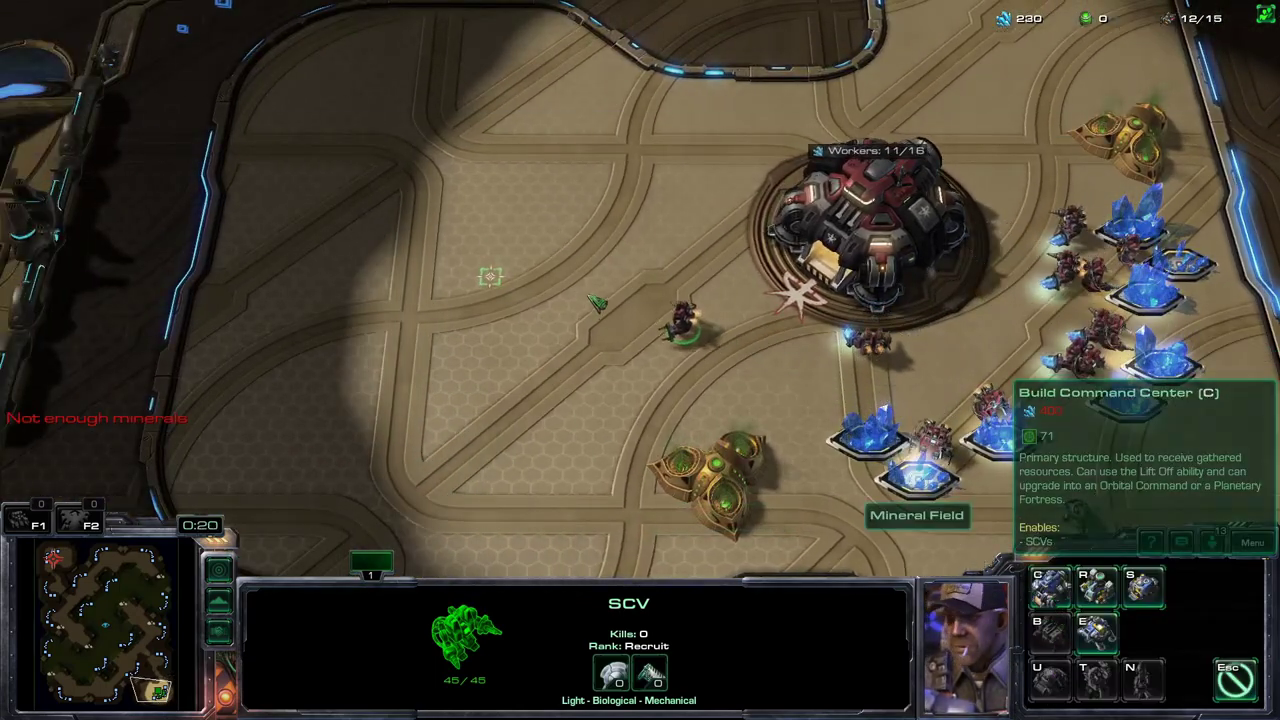
key(r)
click(614, 457)
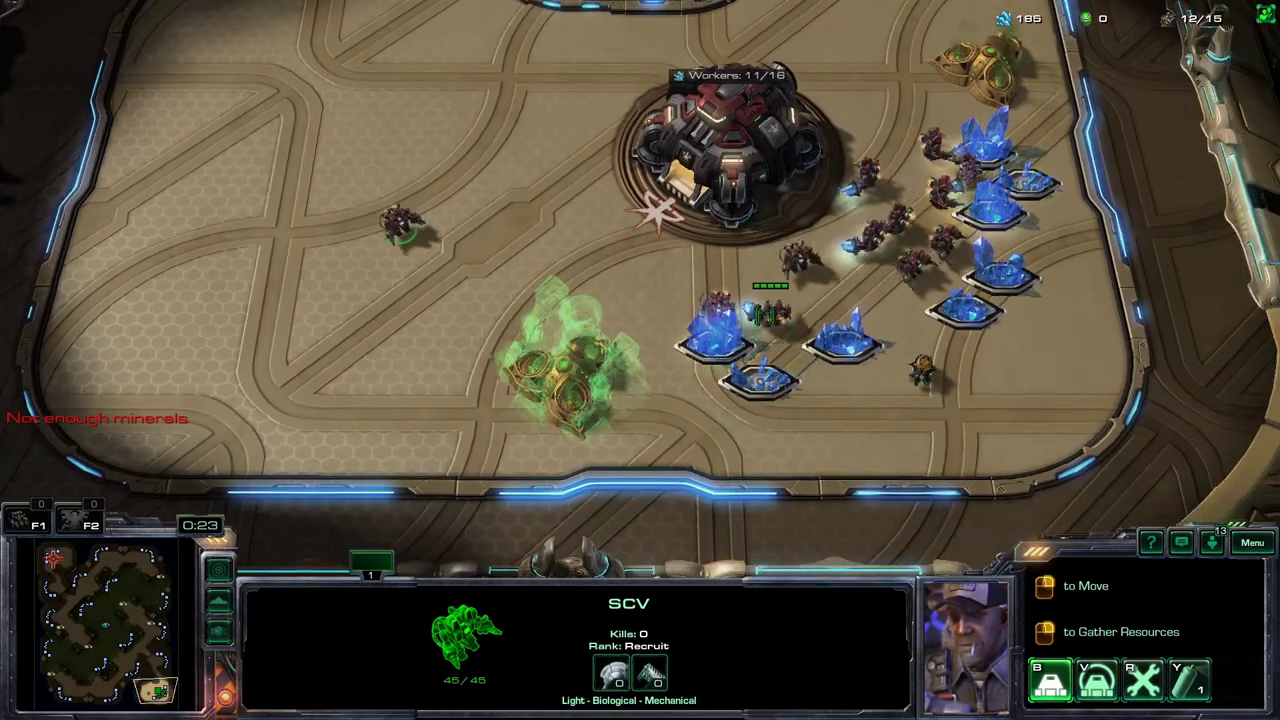
Step: Have an SCV build a Supply Depot on the open ground just beside the Command Center
key(Left)
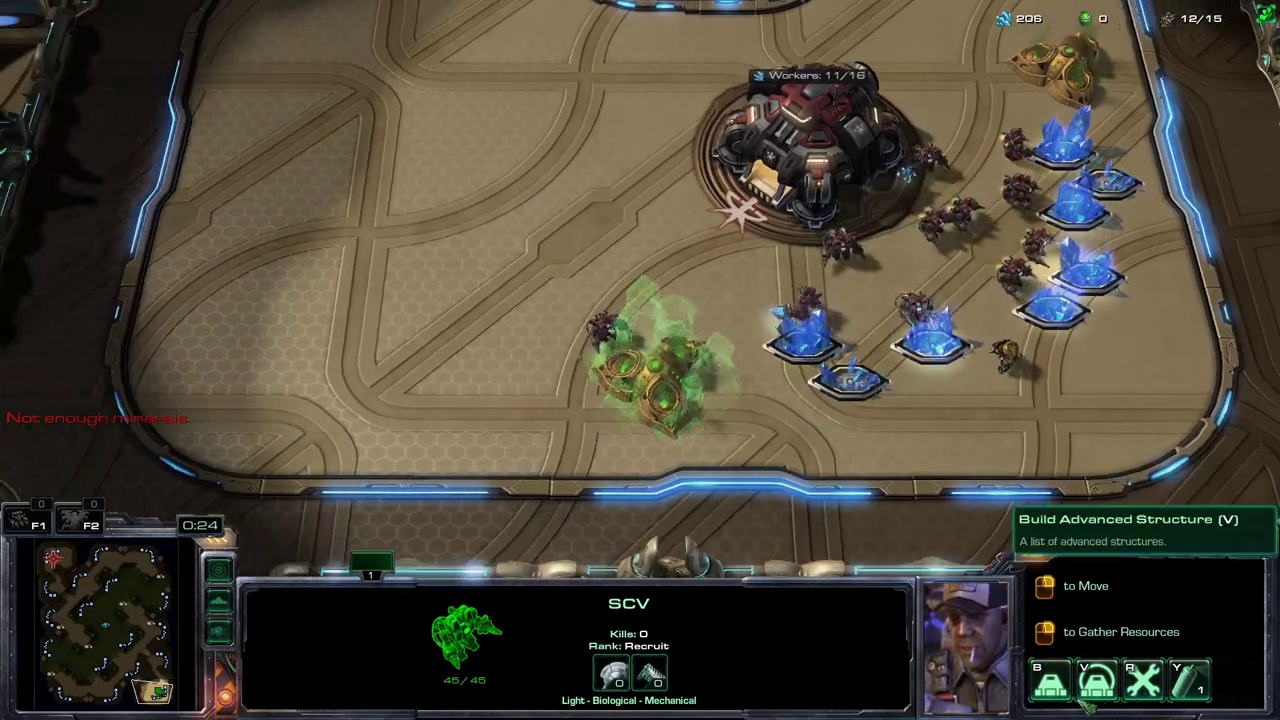
click(1050, 680)
key(Up)
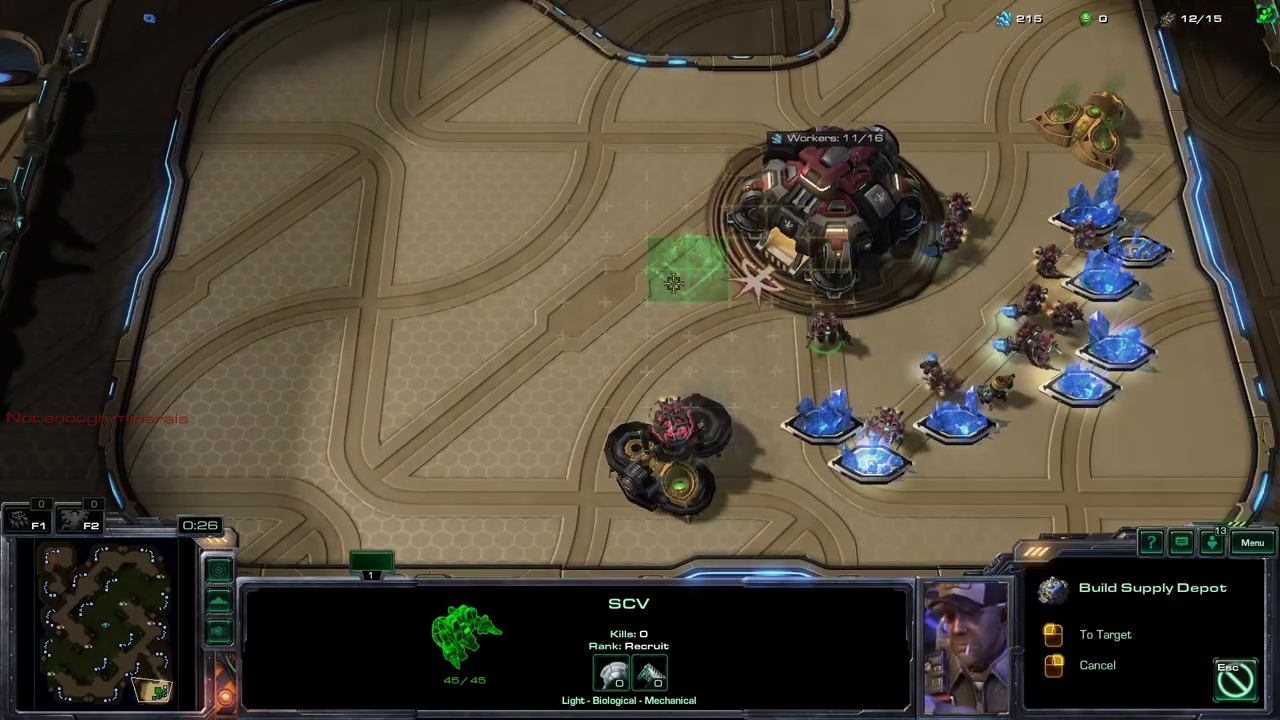
click(673, 283)
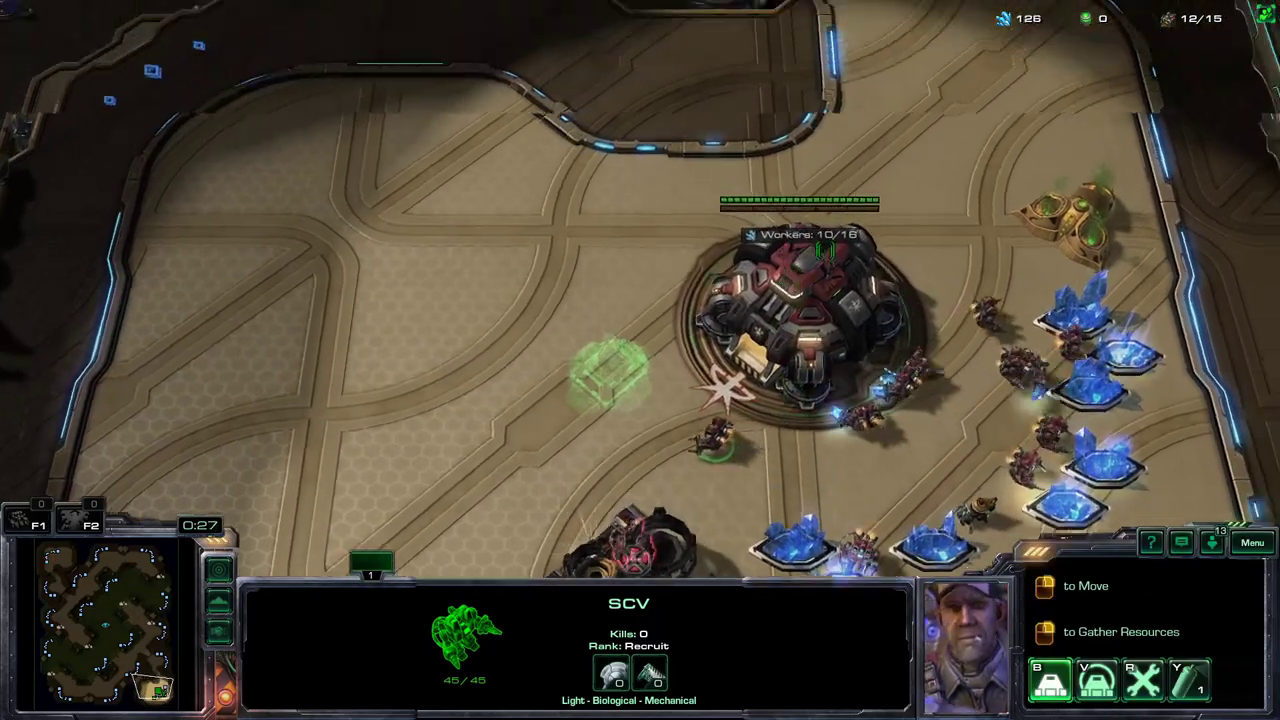
Step: Return to the Command Center, then exit StarCraft II from the running match and confirm the exit
key(BackSpace)
key(Up)
key(Right)
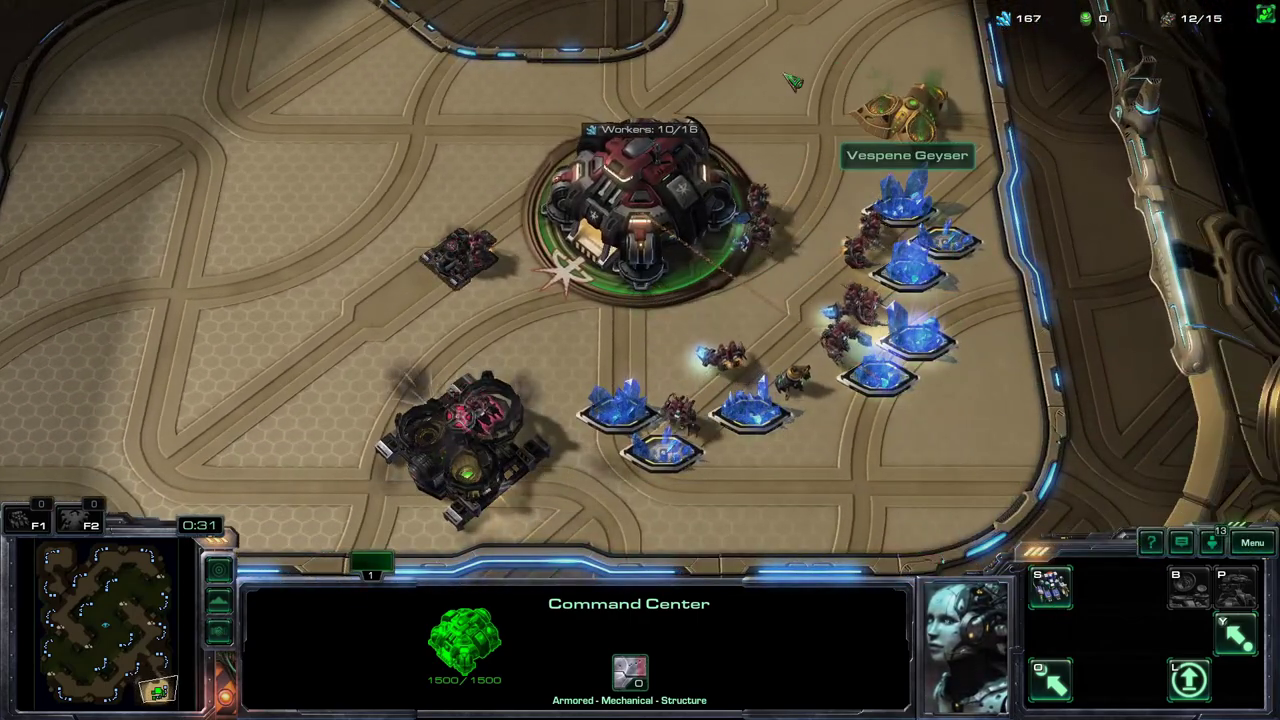
key(alt+F4)
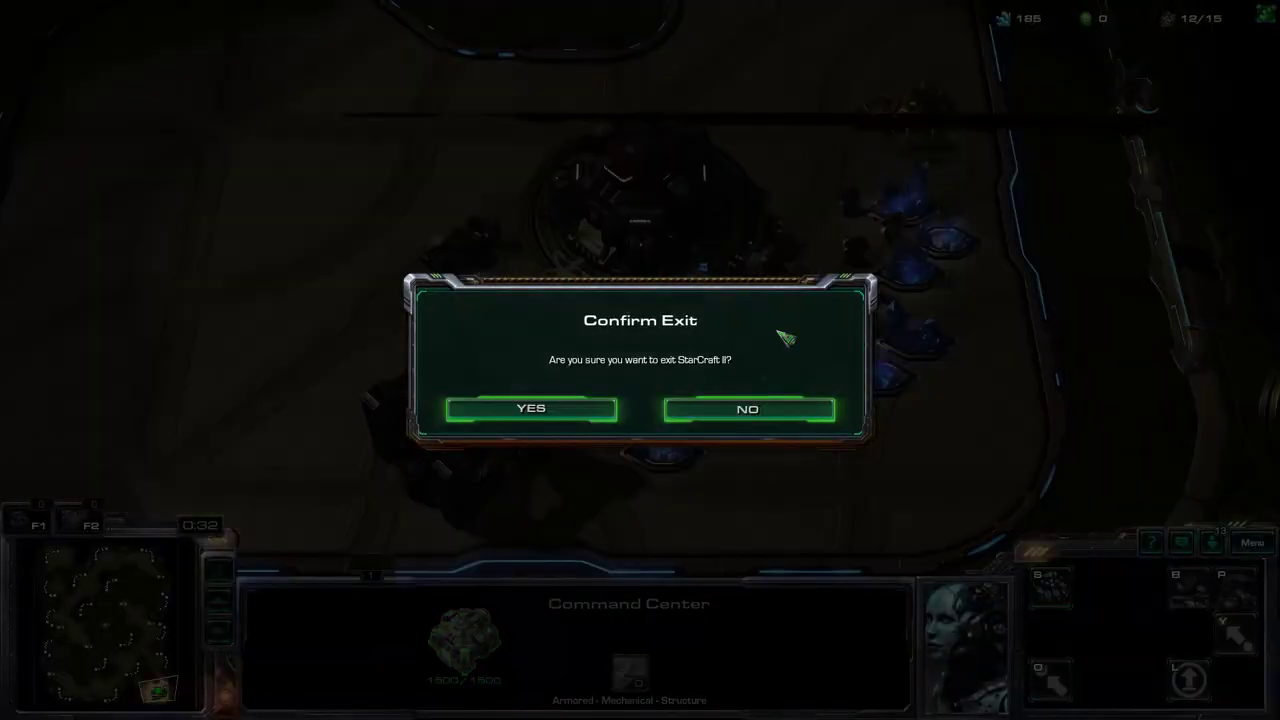
click(586, 405)
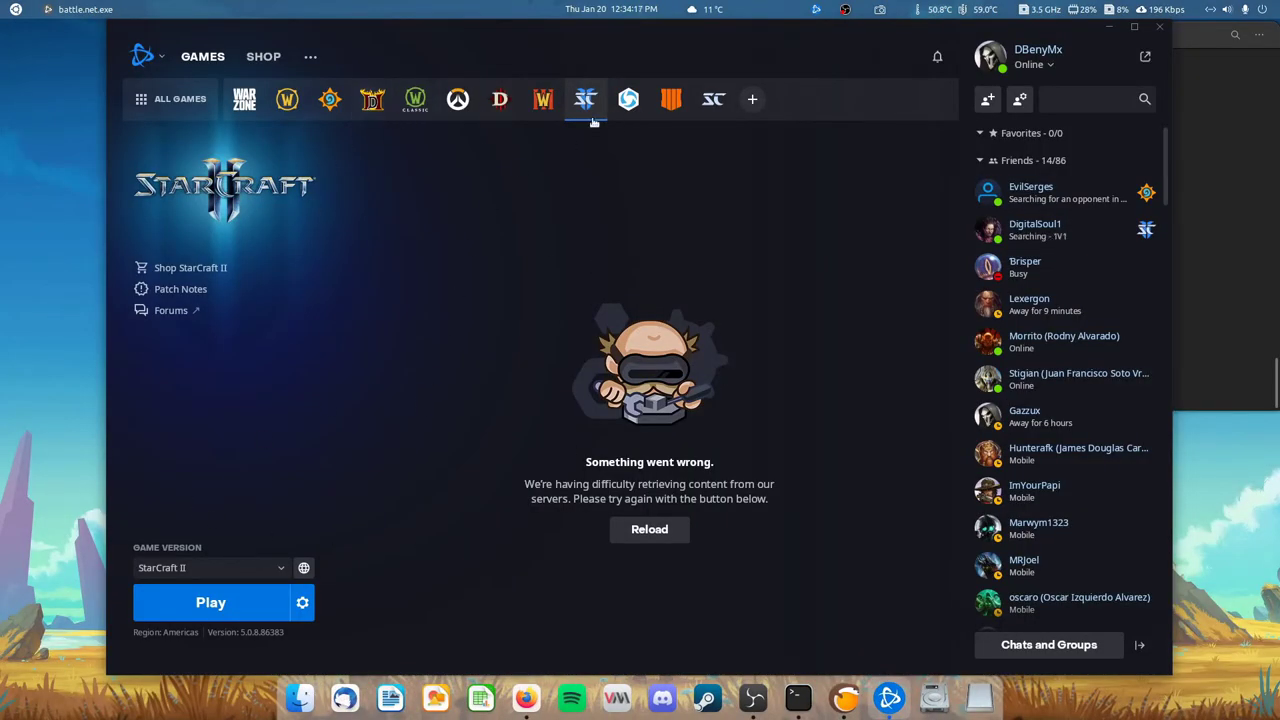
Step: Close Battle.net with the Exit application option instead of minimizing it to the system tray
click(1156, 30)
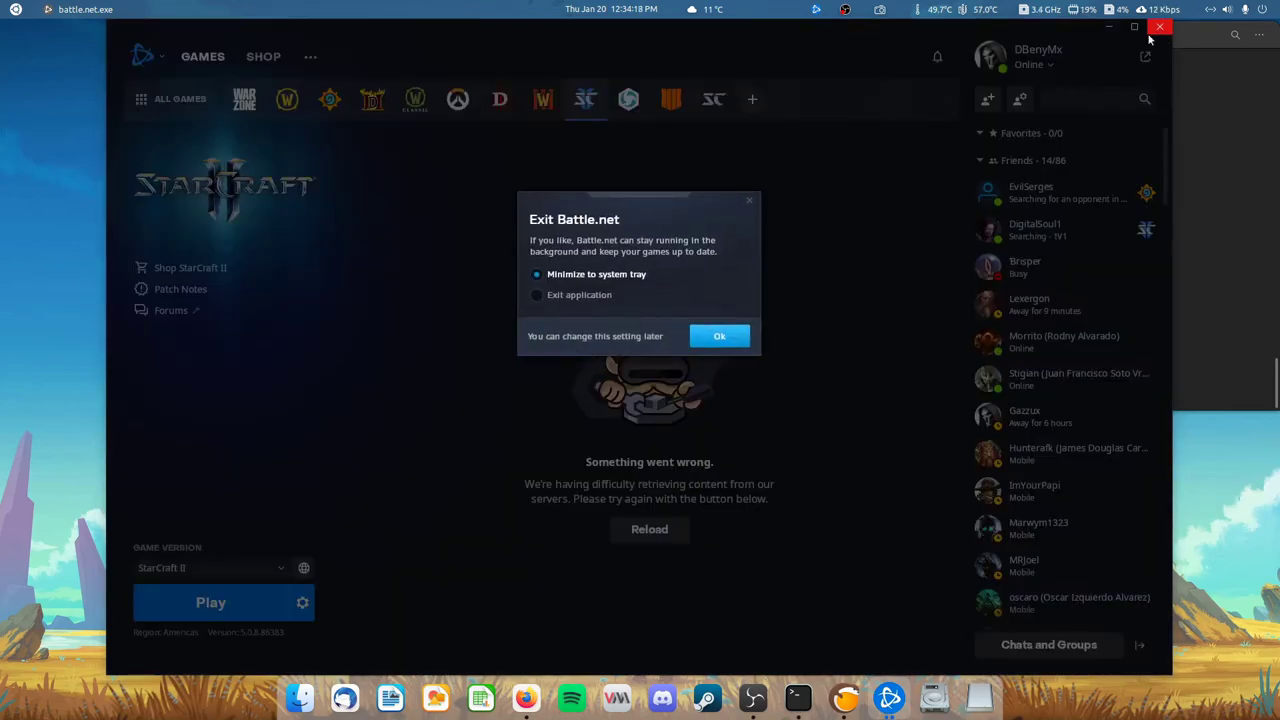
click(582, 296)
click(719, 337)
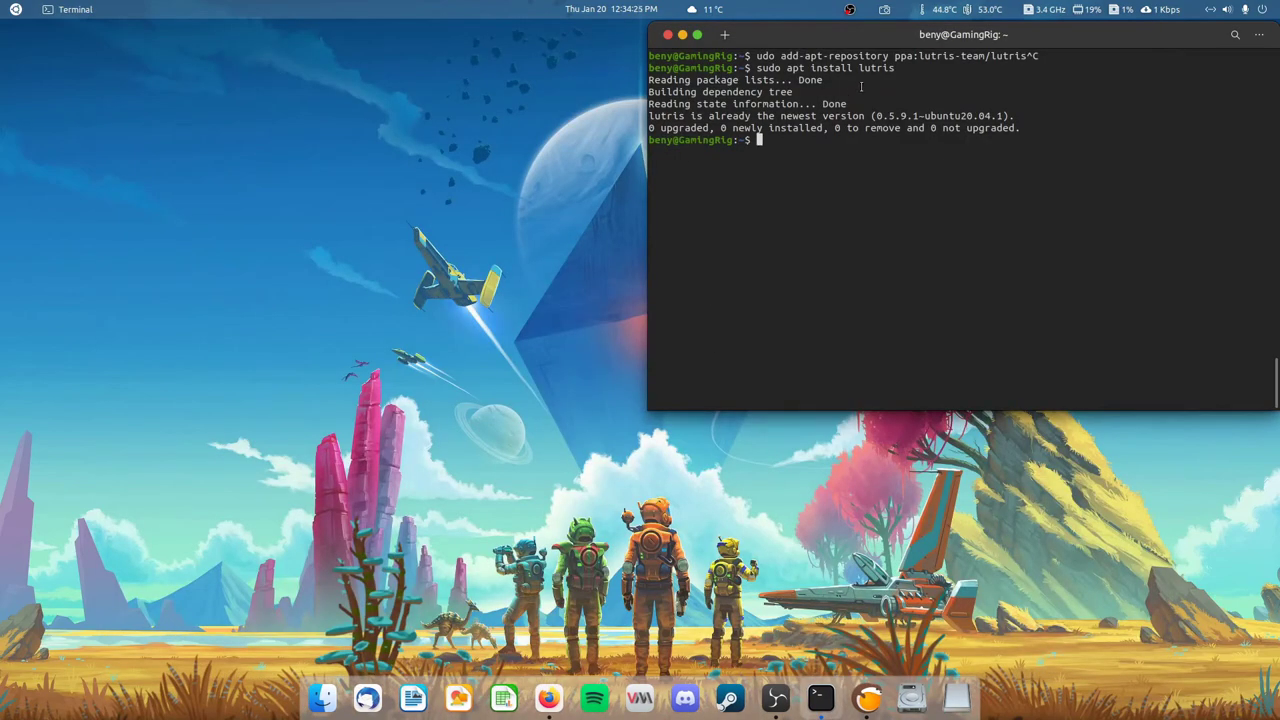
Step: Switch to Lutris, select StarCraft II and move the Lutris window away from the terminal
click(869, 692)
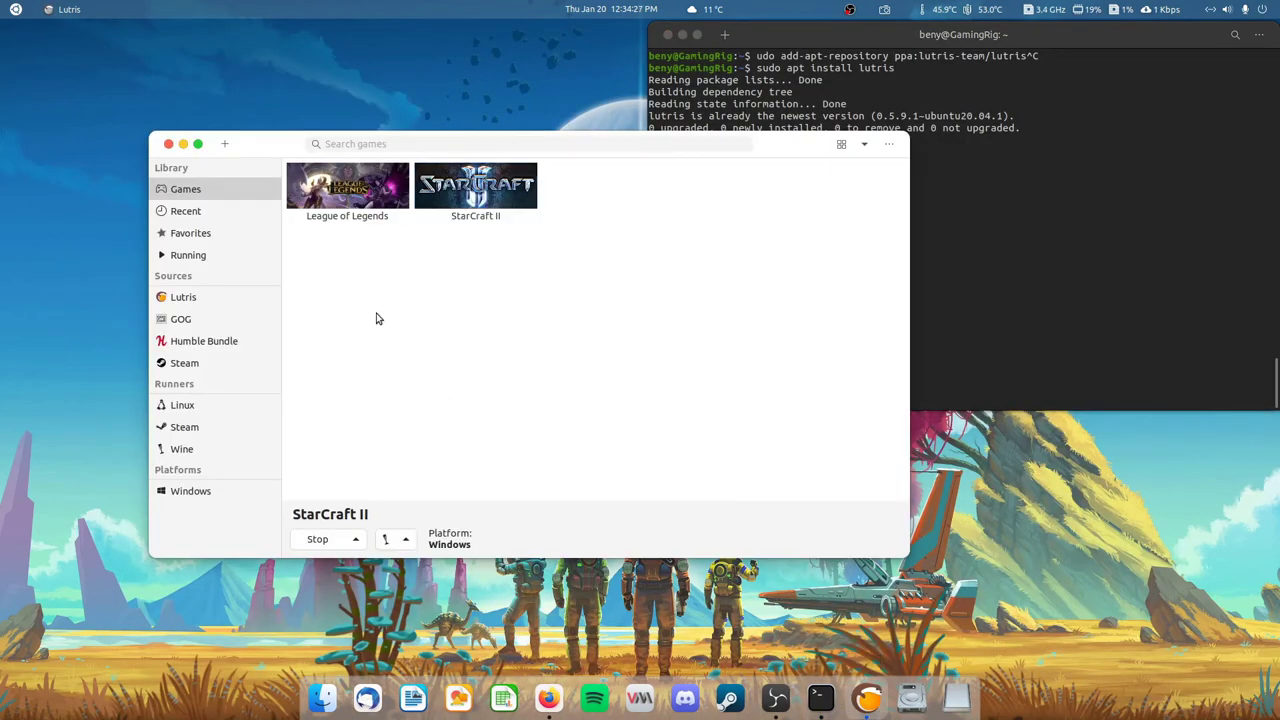
click(403, 212)
click(457, 220)
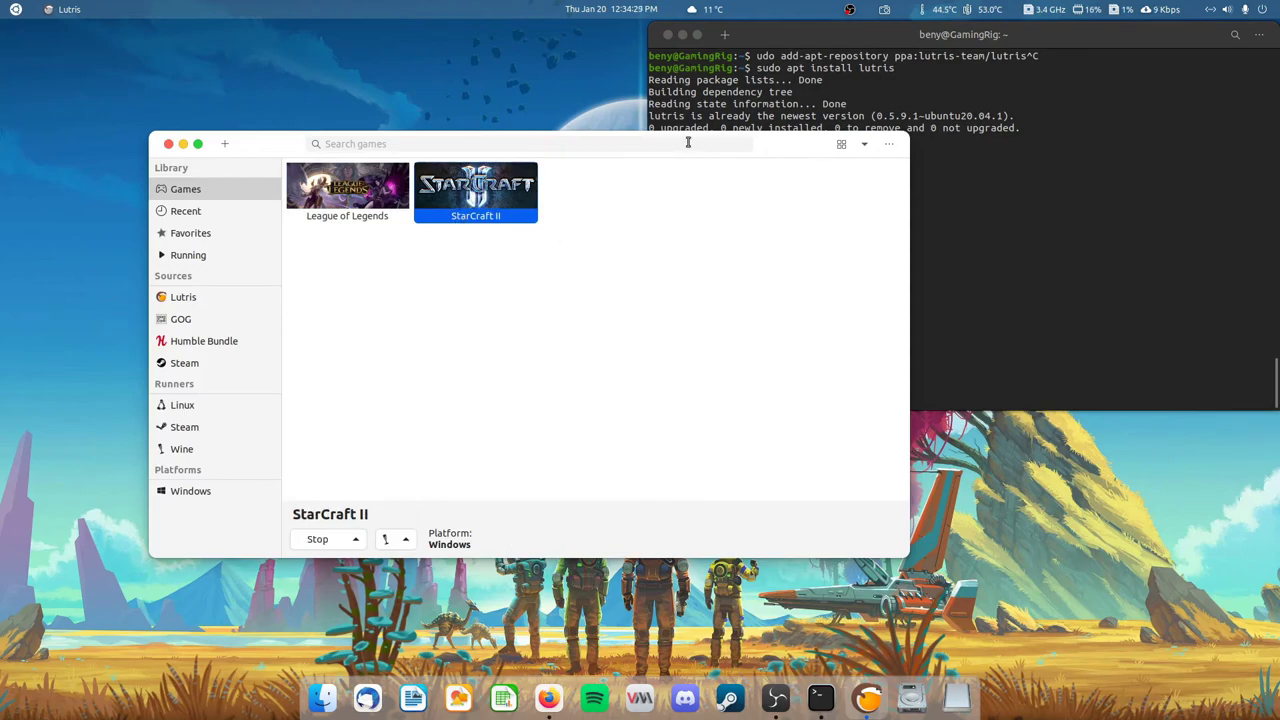
drag(762, 166, 700, 166)
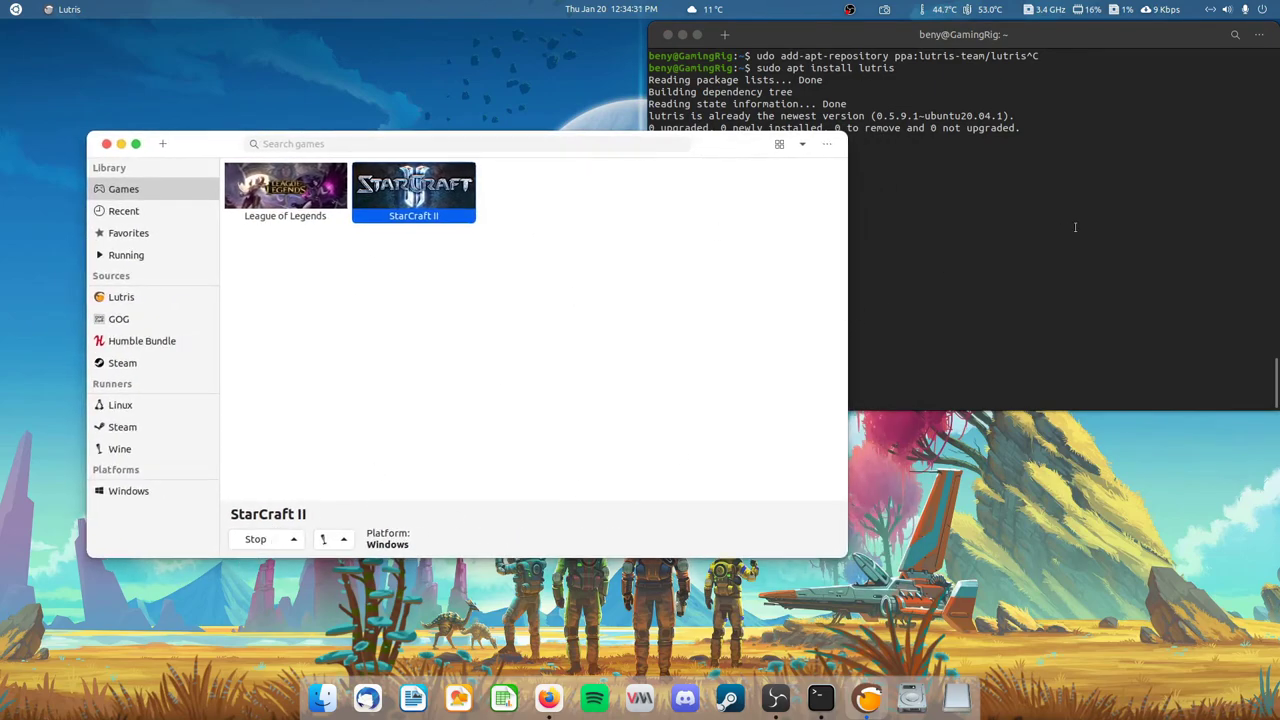
Step: Run bpytop in the terminal, enlarge its window and select the Agent.exe process
click(1075, 227)
key(Return)
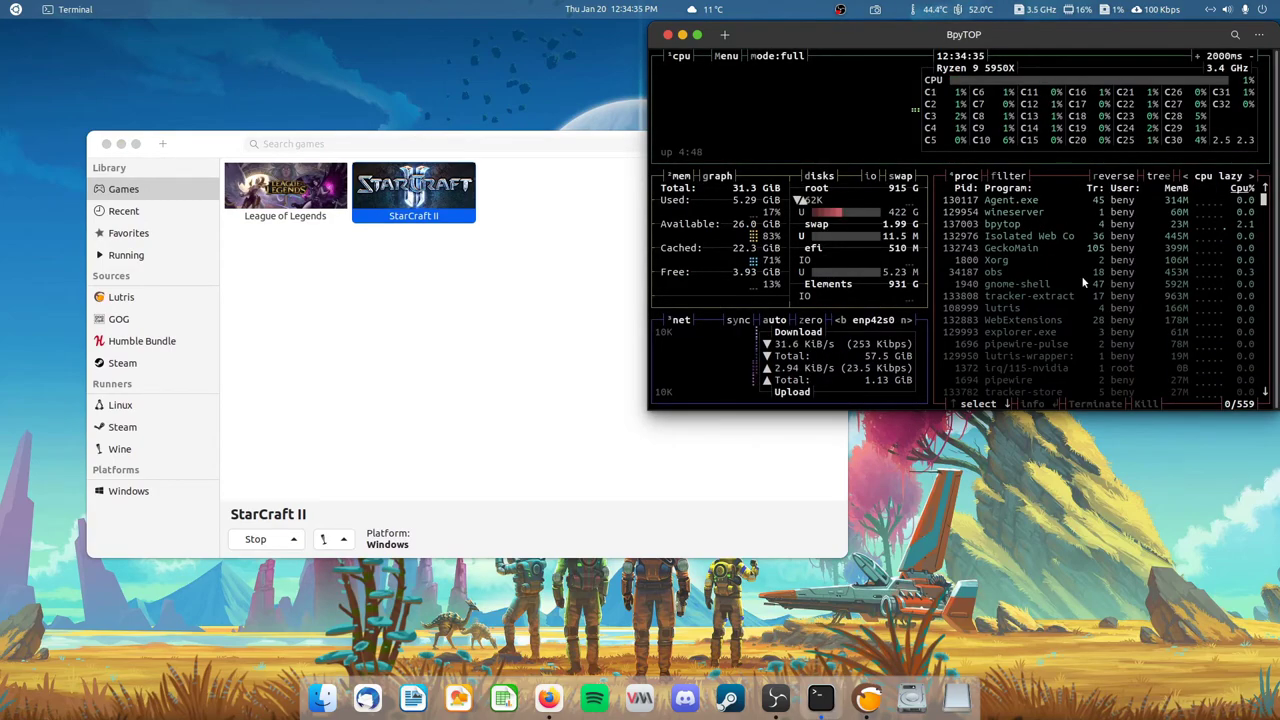
drag(656, 405, 565, 494)
click(995, 229)
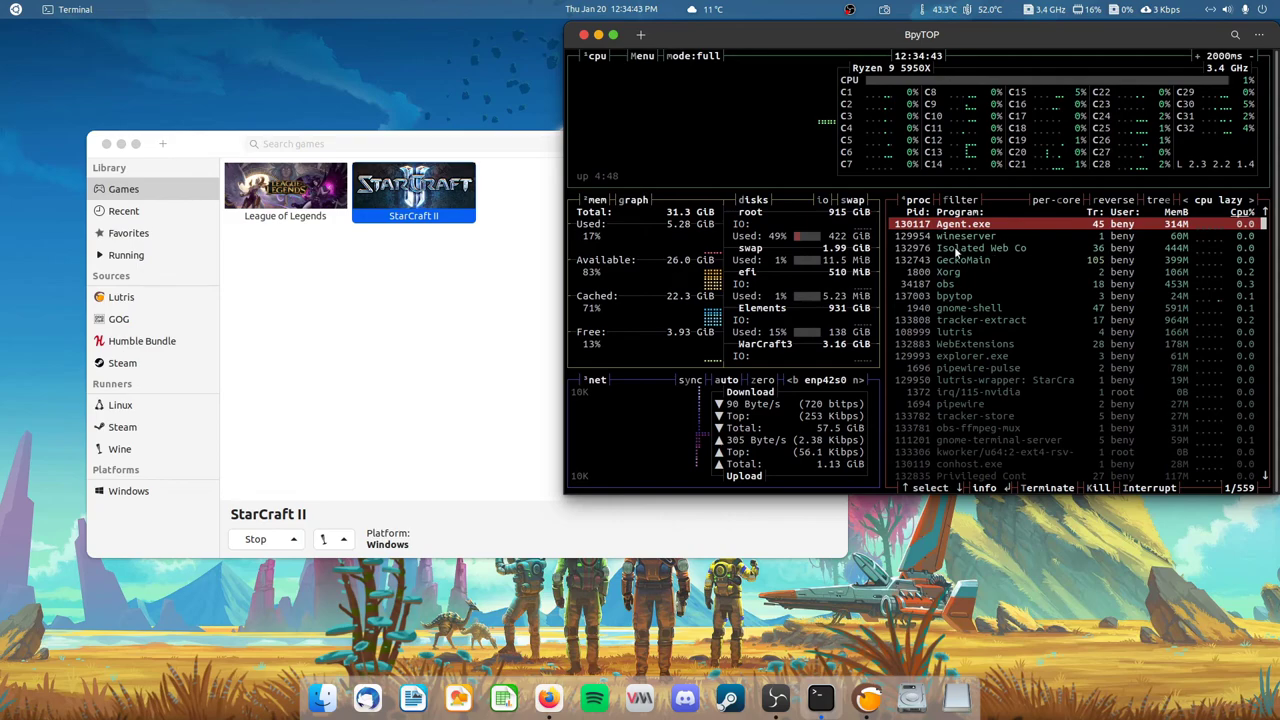
Step: Compare the Lutris run status of League of Legends and StarCraft II with the processes listed in bpytop
click(460, 440)
click(285, 190)
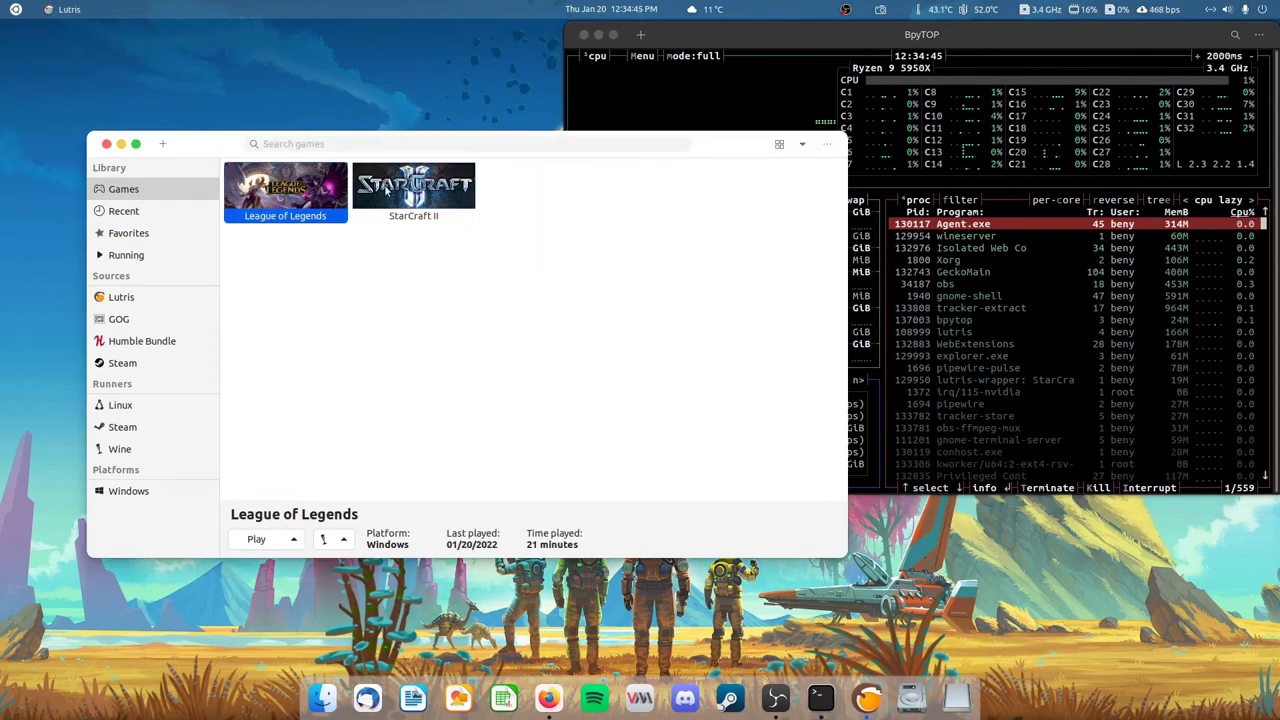
click(424, 191)
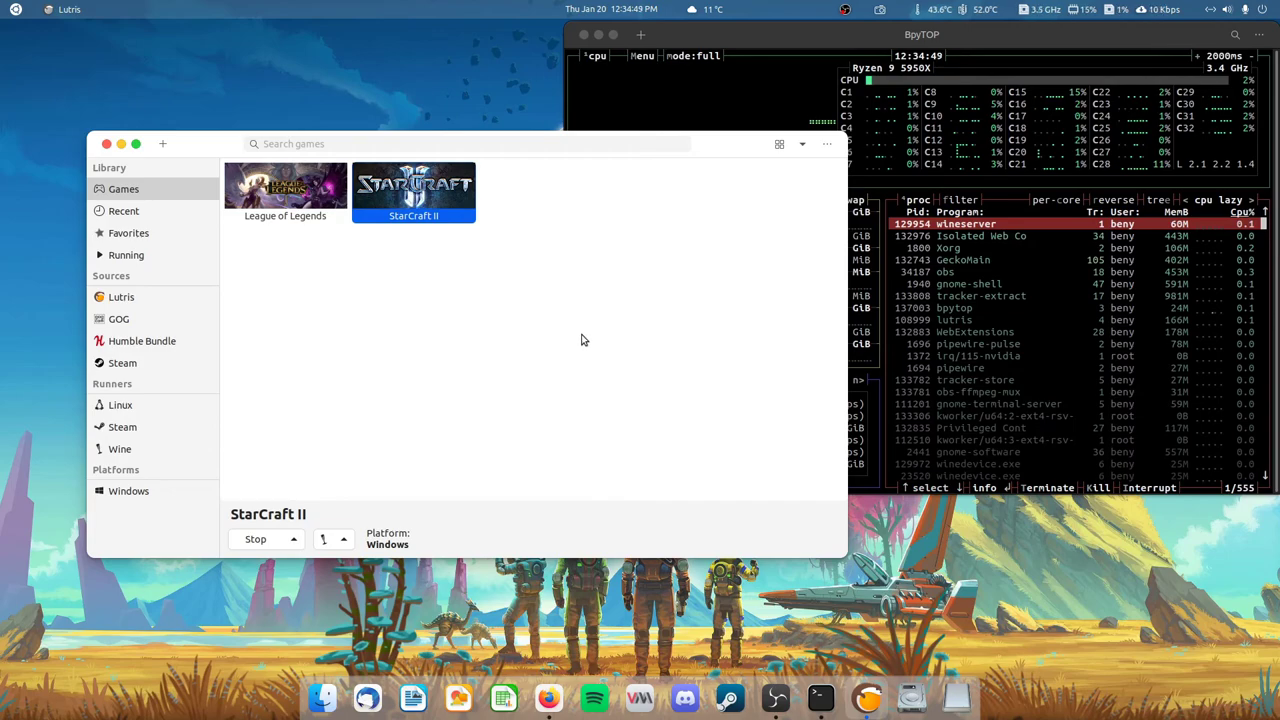
click(993, 266)
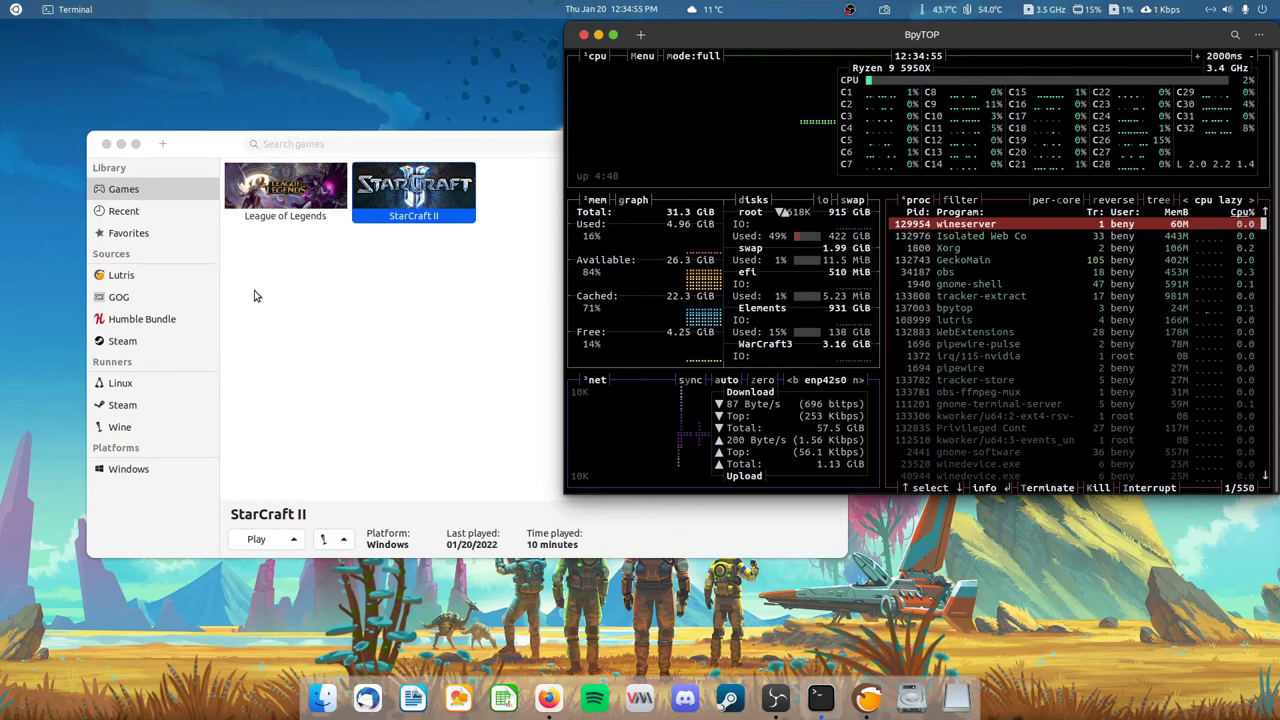
click(354, 265)
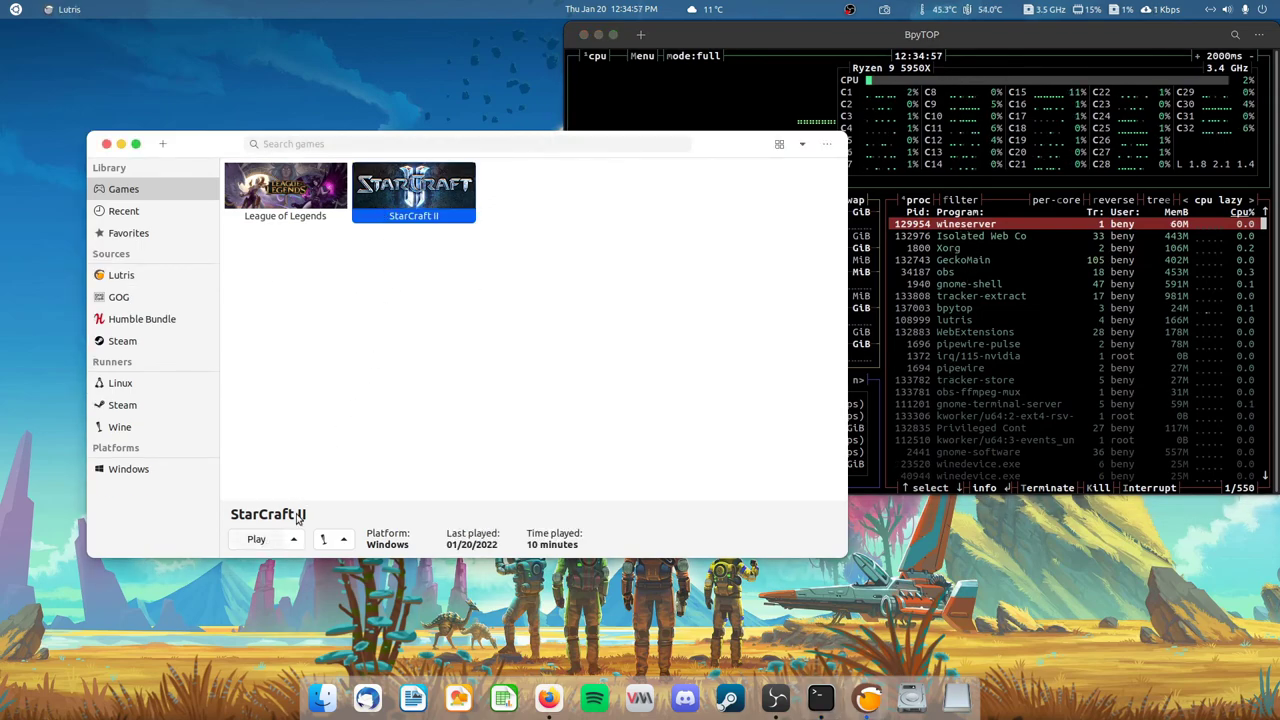
click(313, 200)
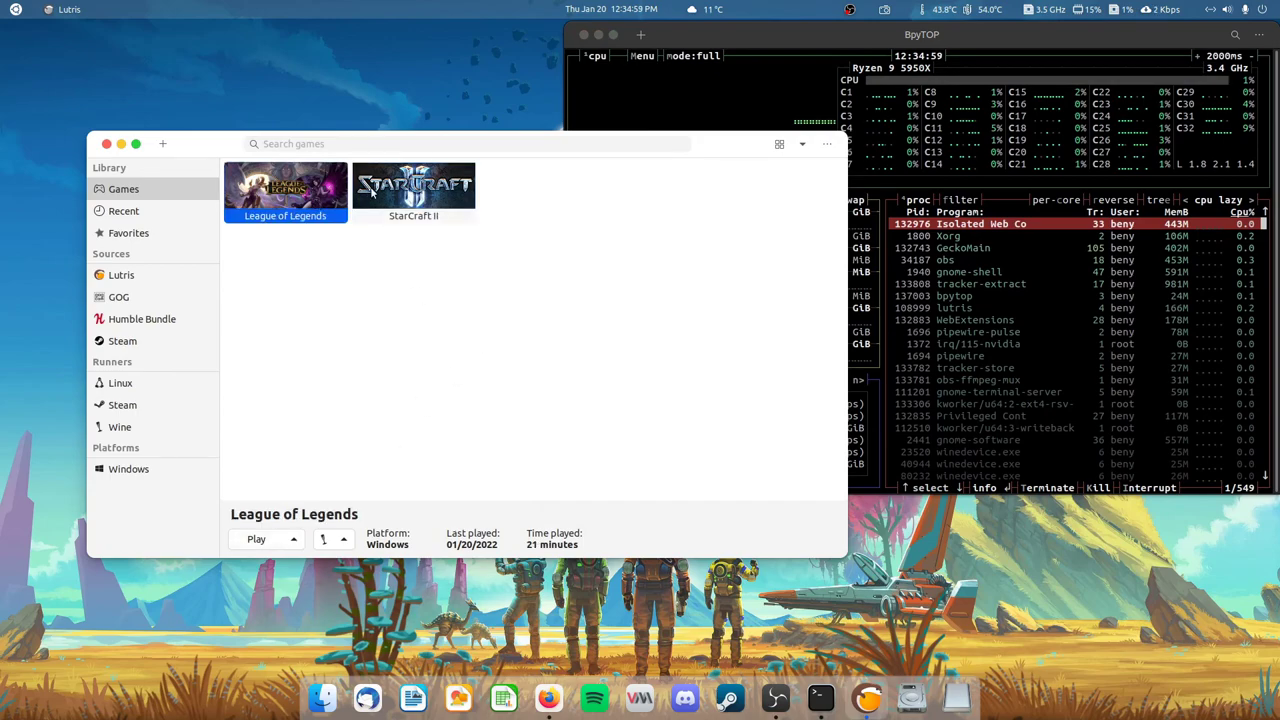
click(378, 189)
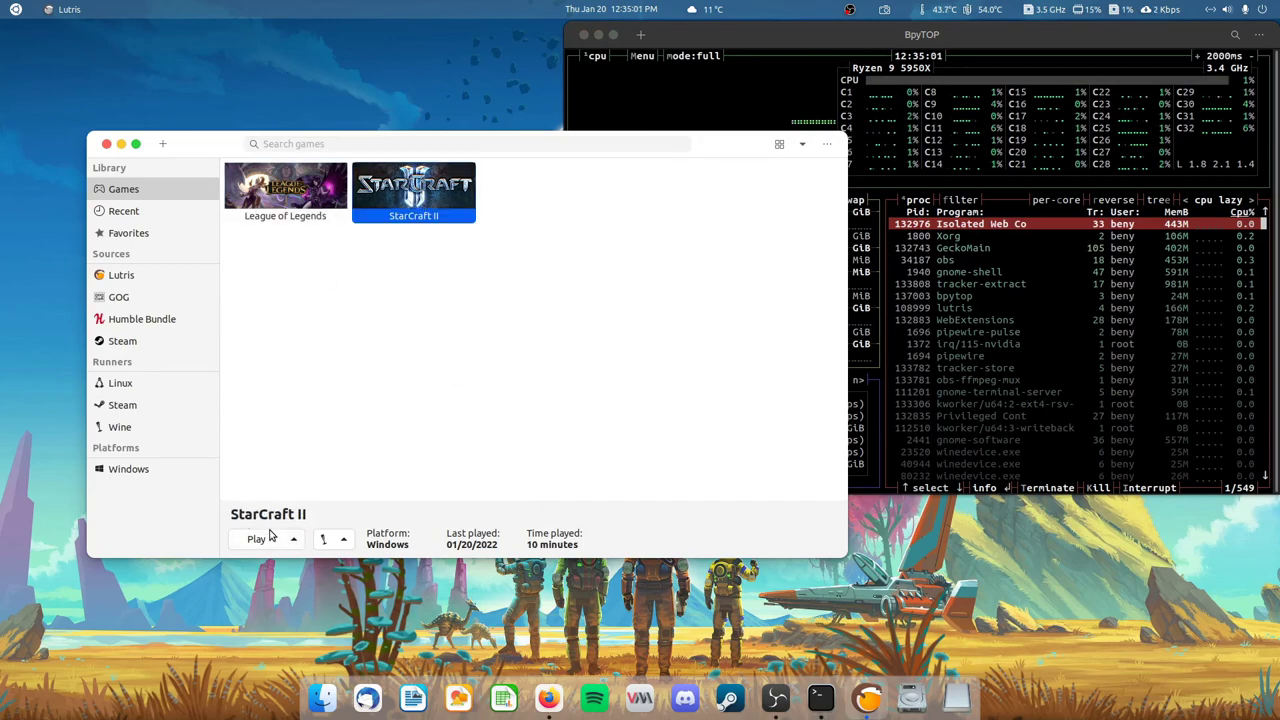
mouse_move(717, 150)
mouse_down()
mouse_move(693, 152)
mouse_move(727, 138)
mouse_up()
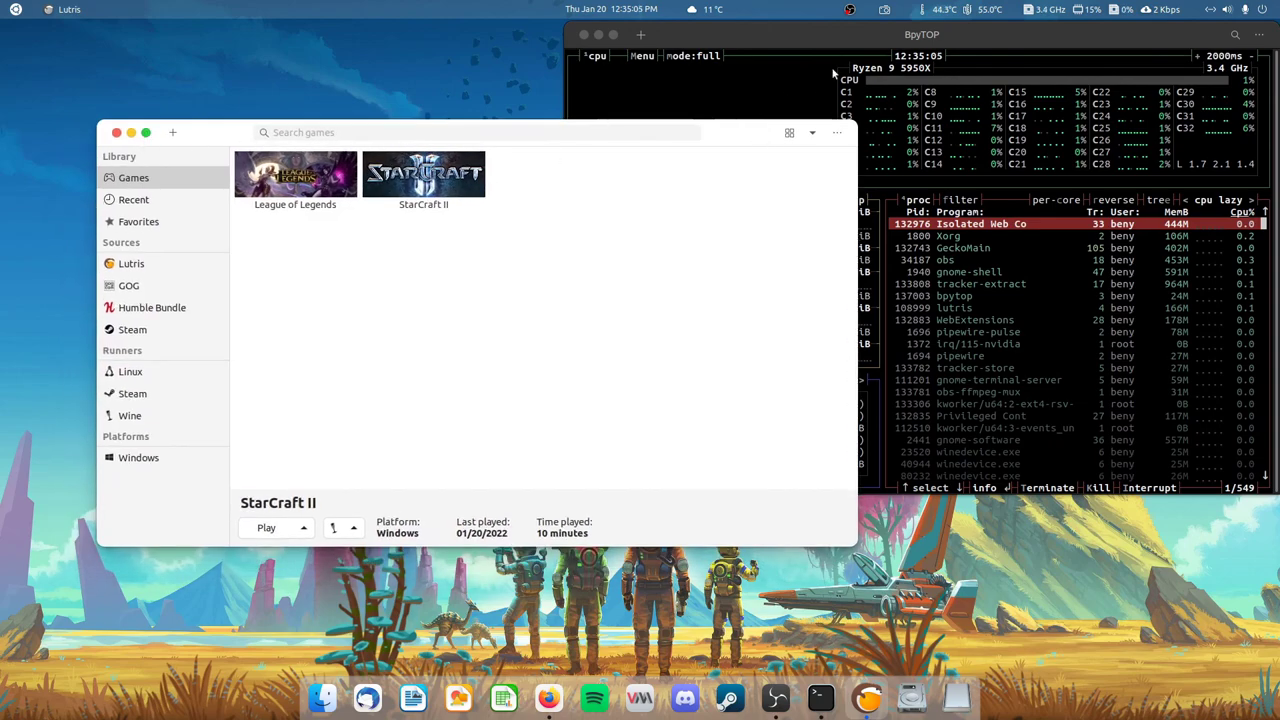